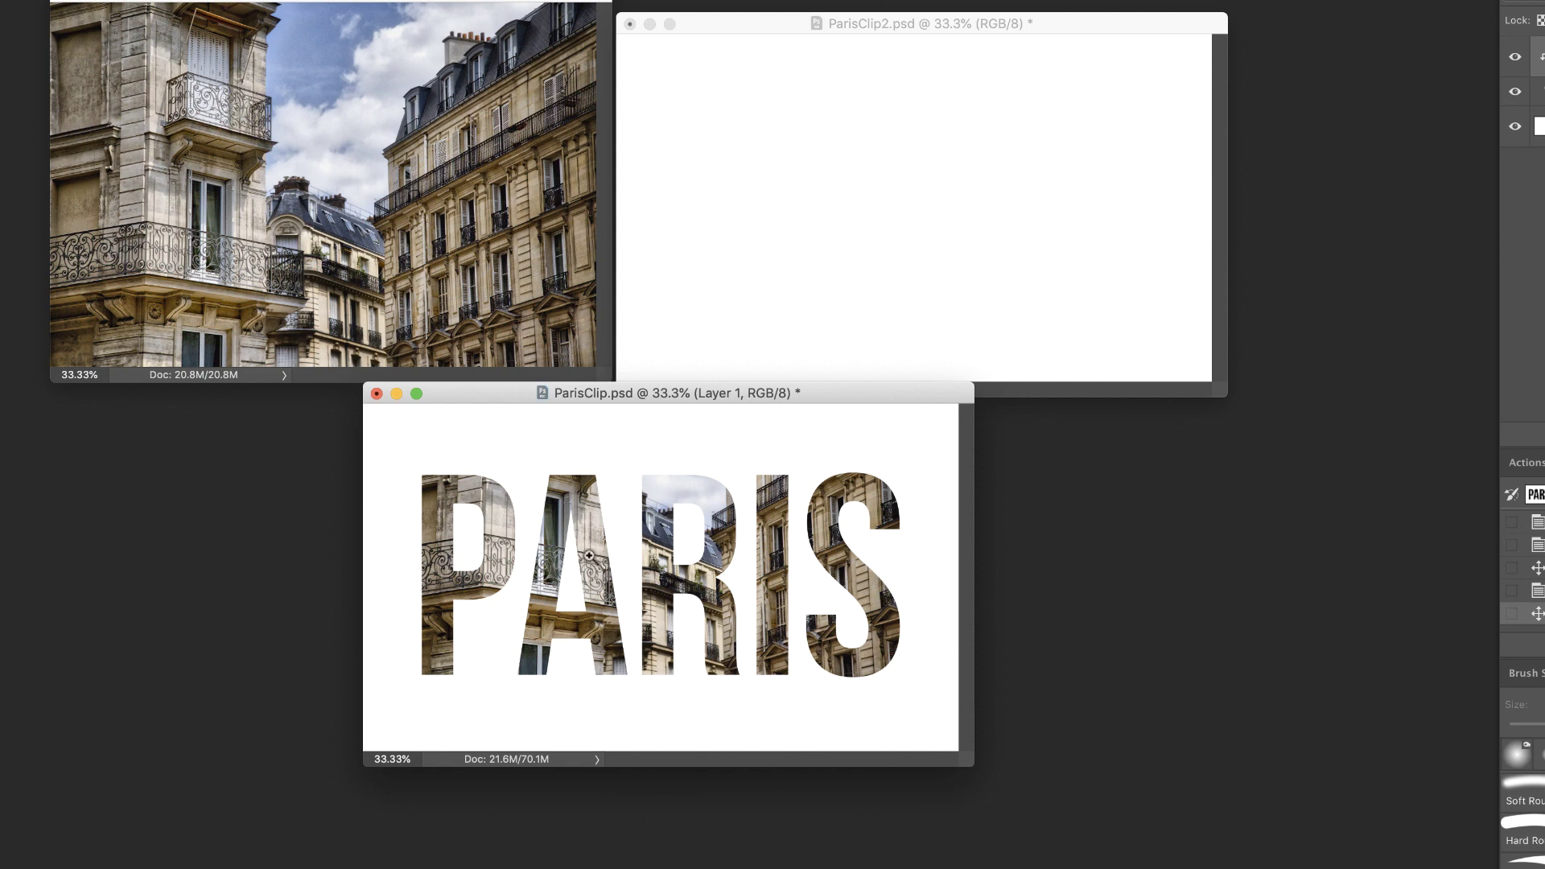
# - Zoom the ParisClip.psd example to 50% and move its window up and to the left
pyautogui.press('super+plus')
pyautogui.moveTo(766, 392); pyautogui.dragTo(707, 278)
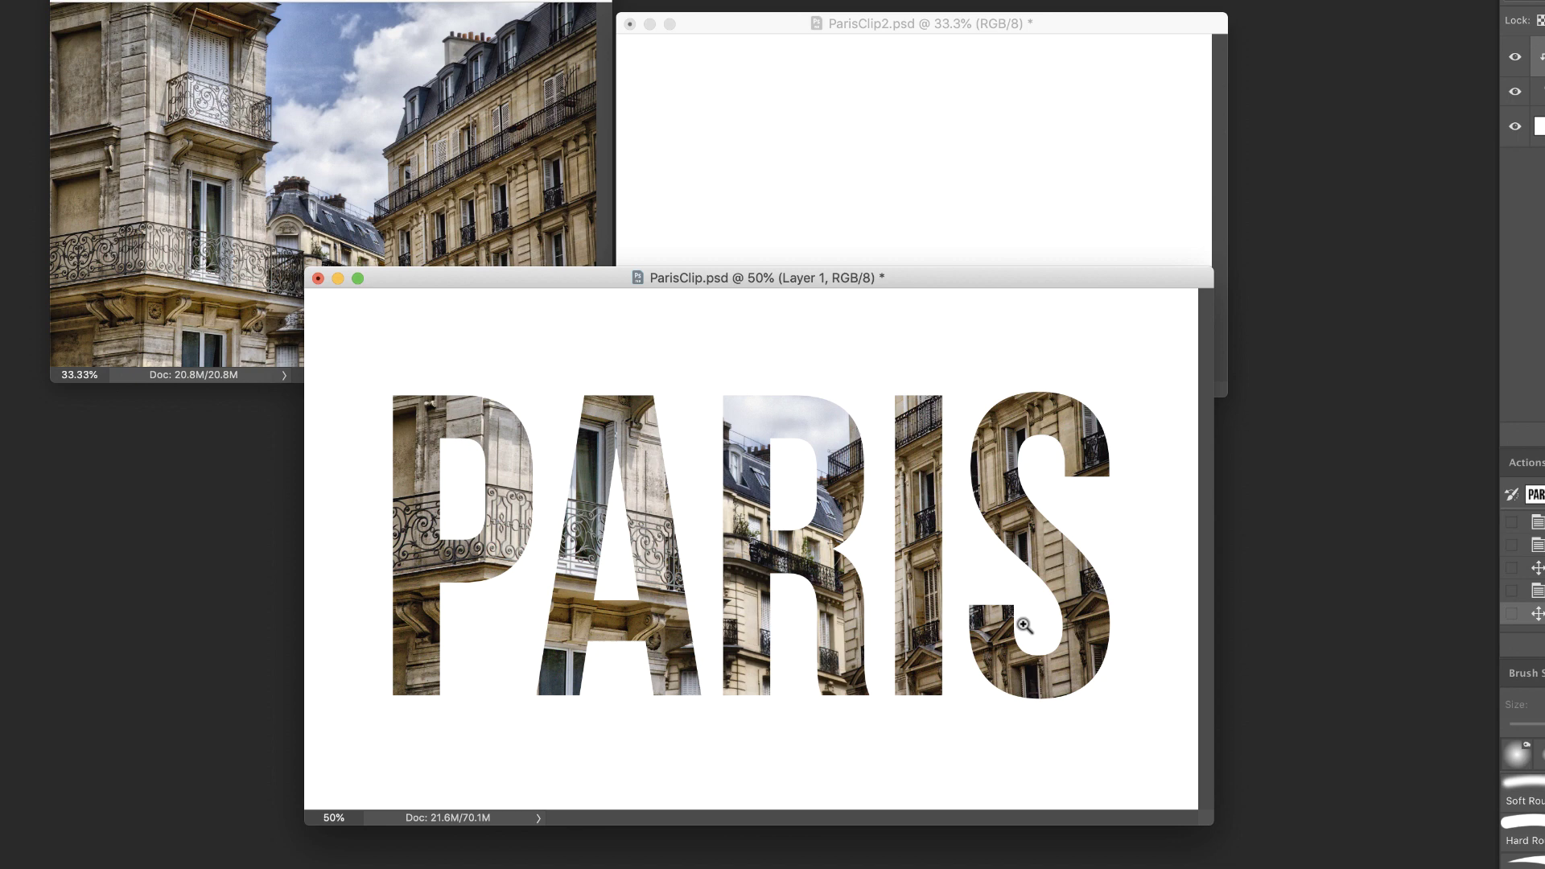
# - Shrink the finished ParisClip.psd example back to 33.3% and minimise it
pyautogui.keyDown('alt'); pyautogui.click(707, 507); pyautogui.keyUp('alt')
pyautogui.moveTo(697, 288); pyautogui.dragTo(465, 793)
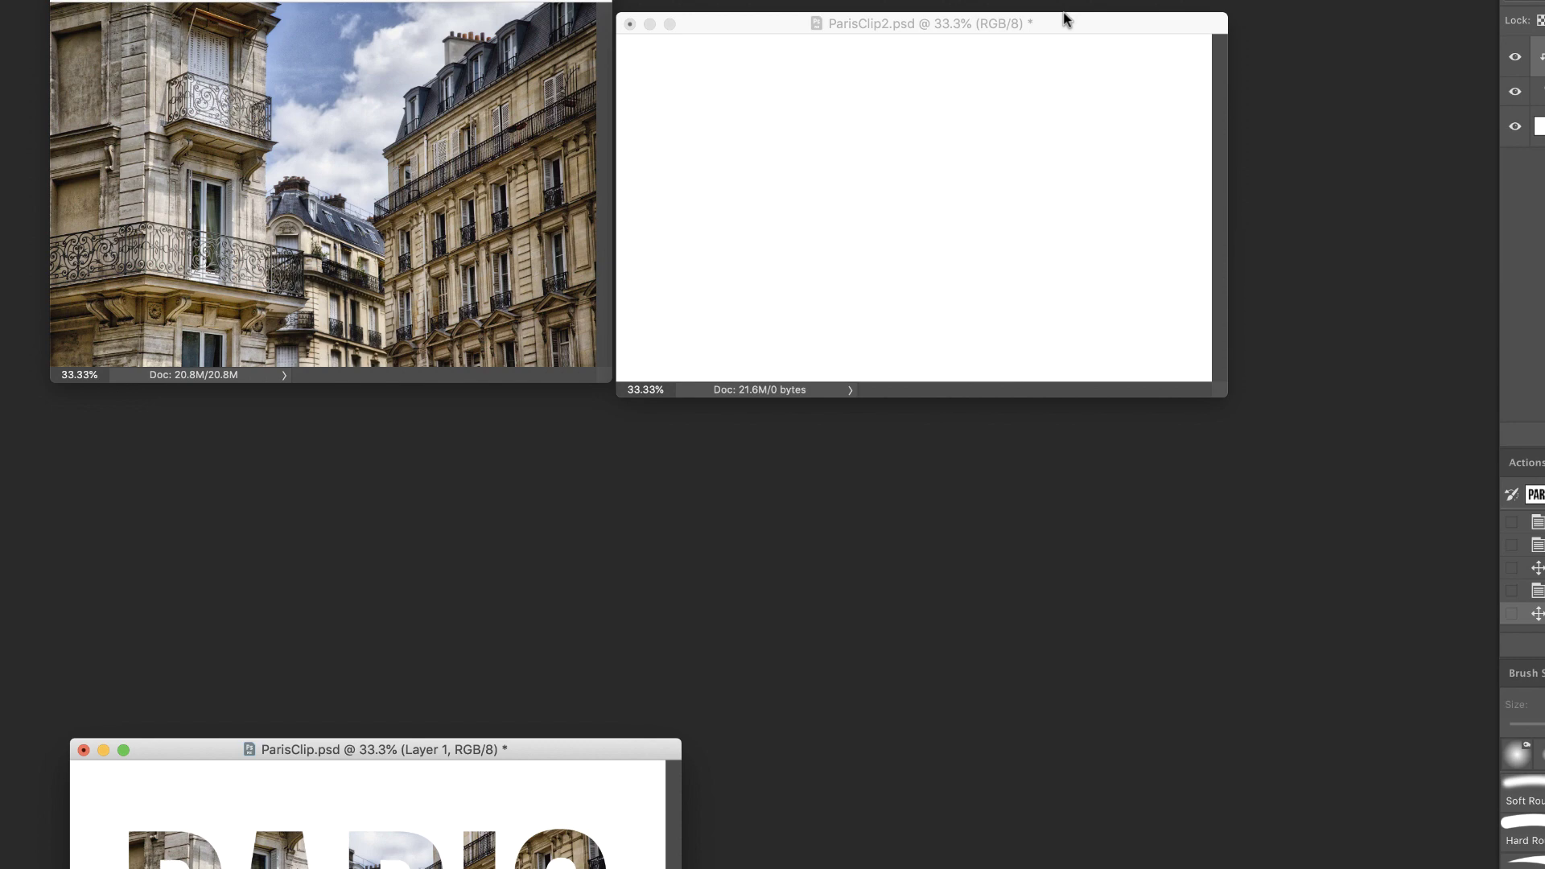
pyautogui.moveTo(1056, 24); pyautogui.dragTo(903, 160)
pyautogui.click(134, 760)
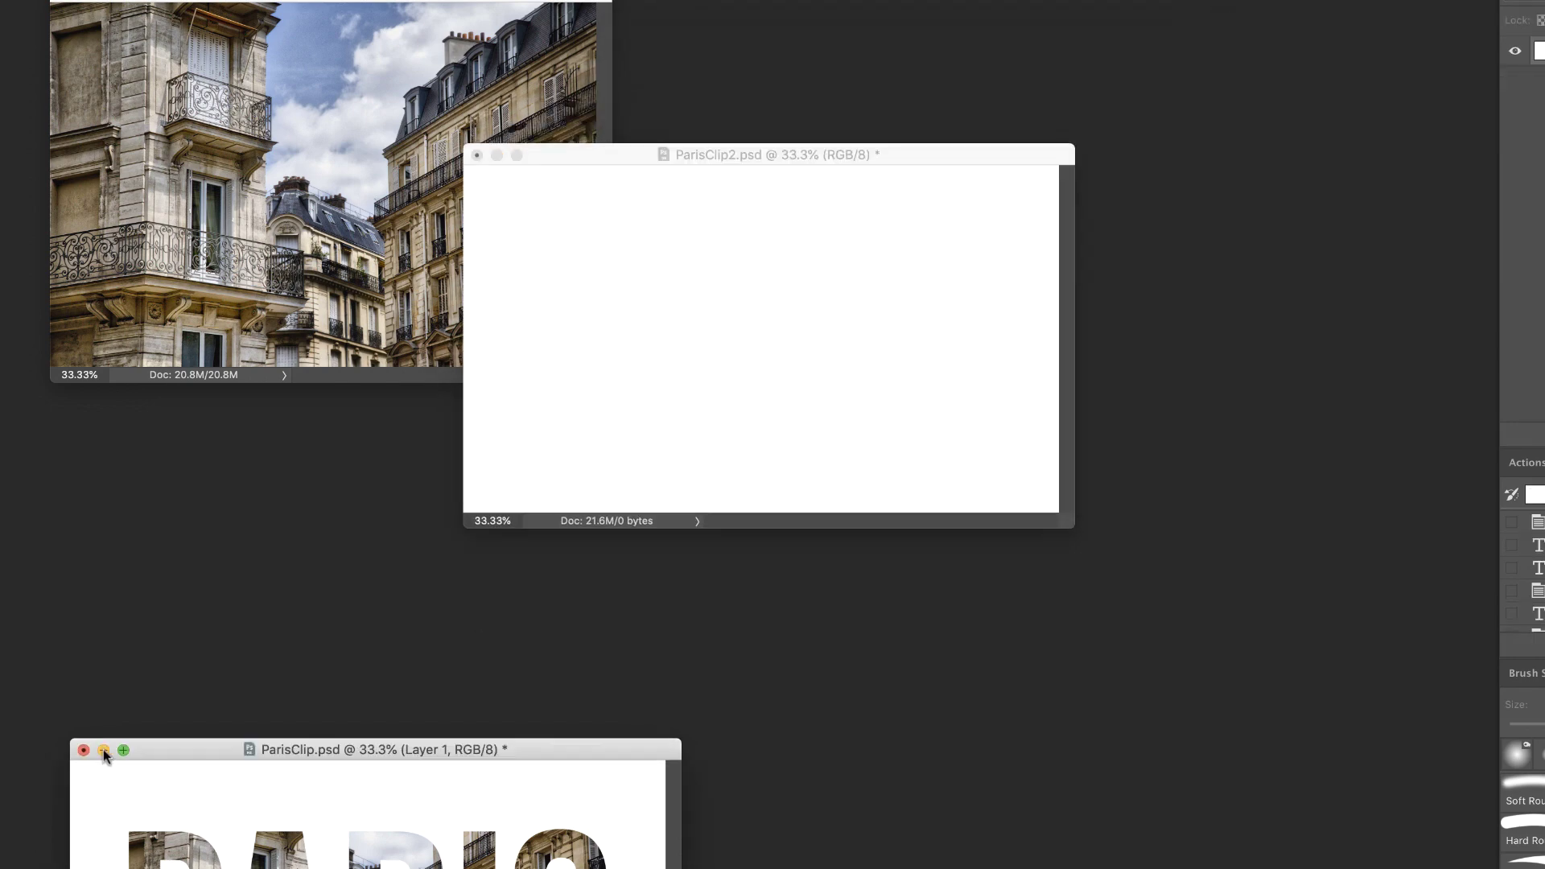
pyautogui.click(104, 750)
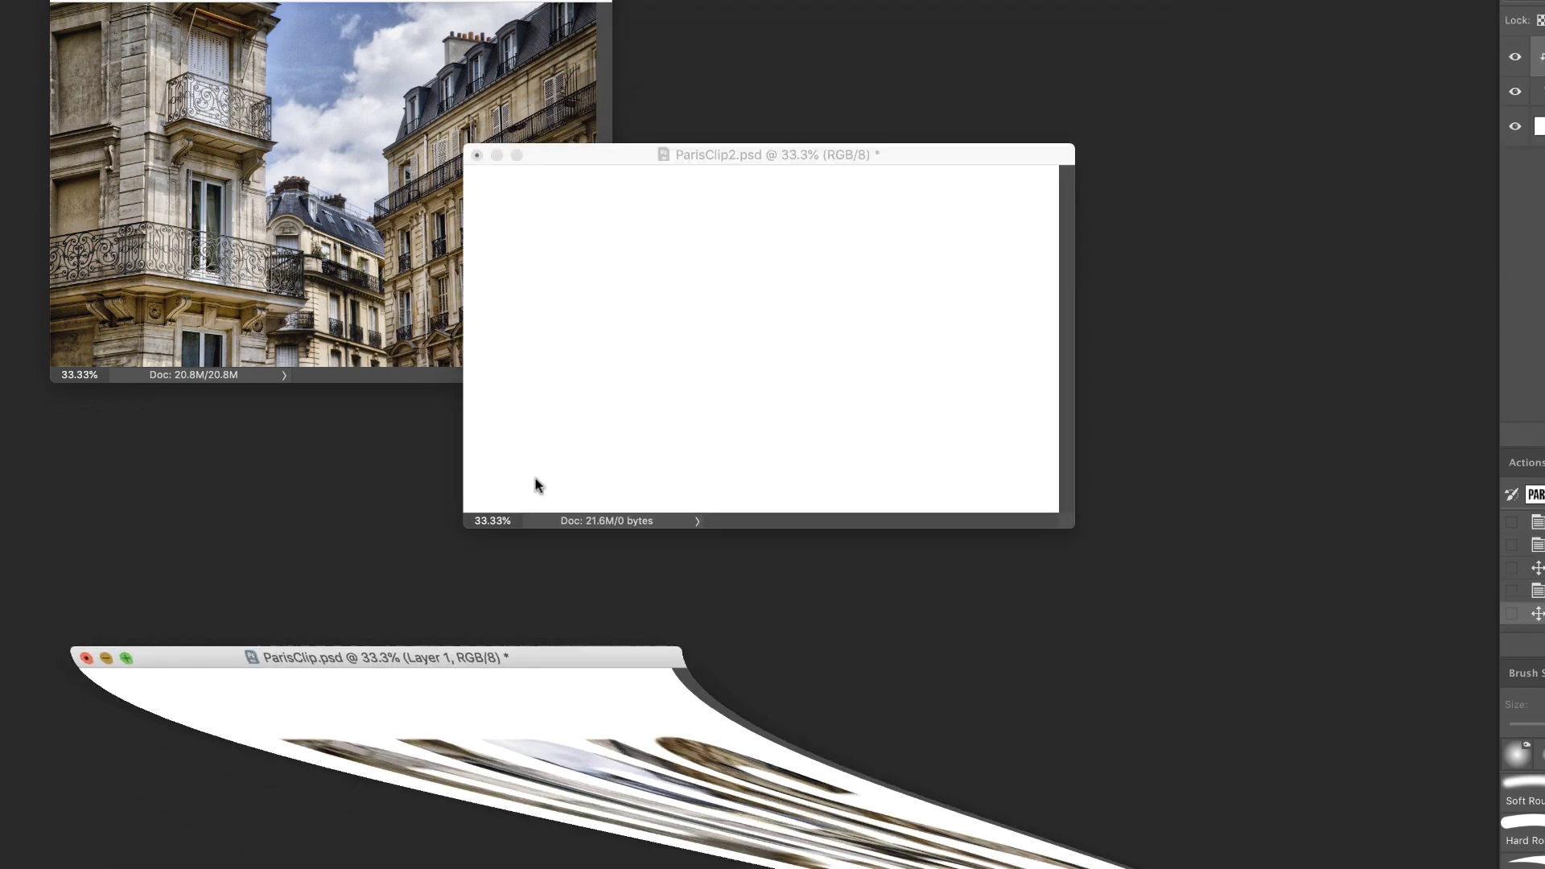
# - Zoom the blank ParisClip2.psd canvas to 66.7% and move its window up-left
pyautogui.click(789, 293)
pyautogui.click(790, 293)
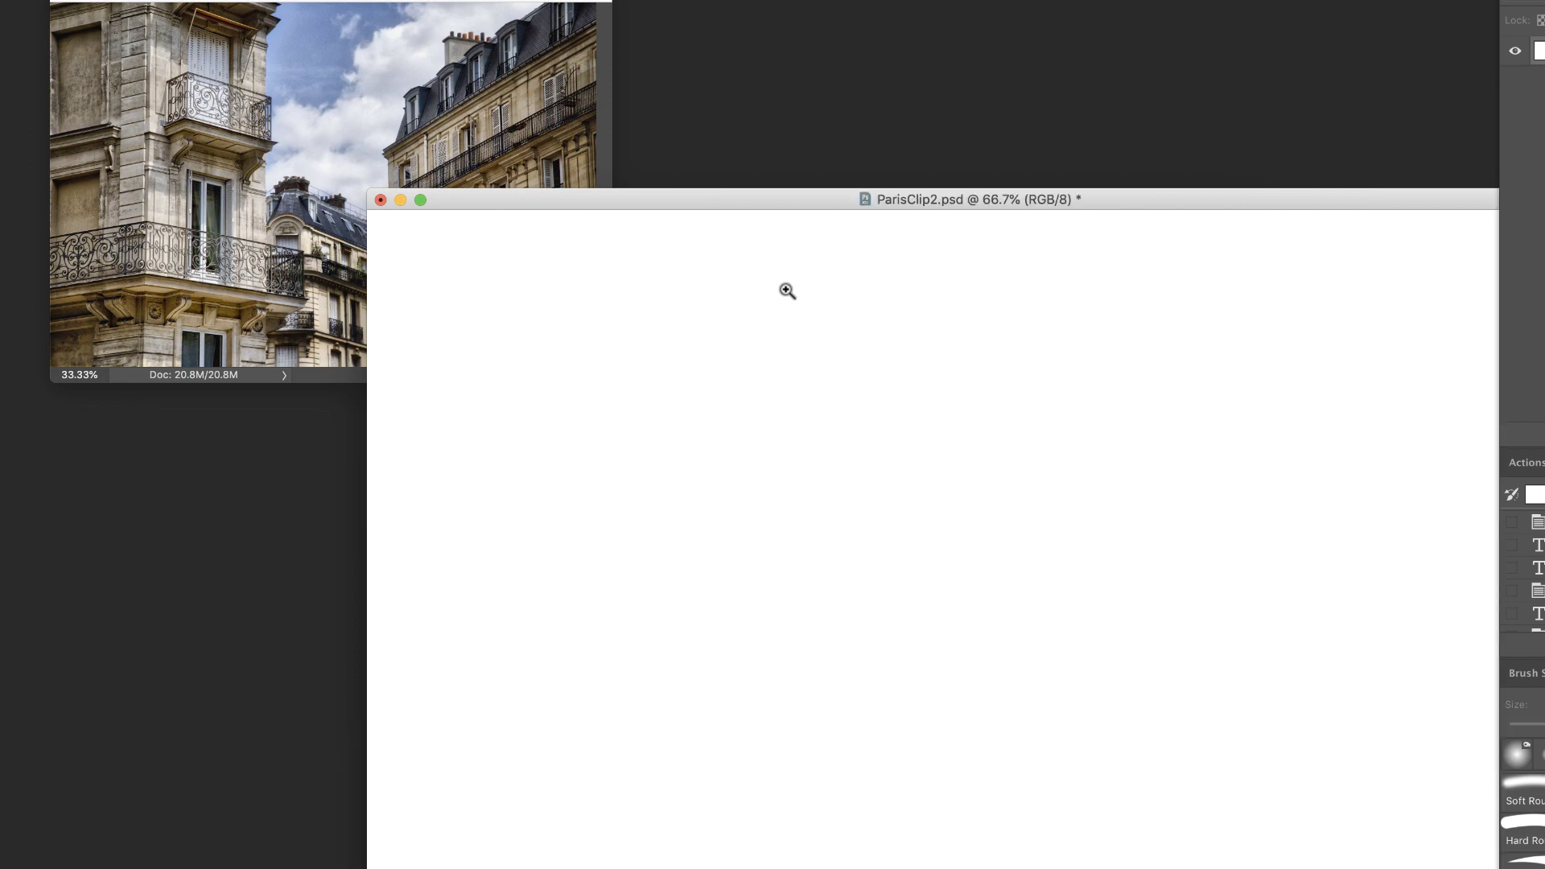
pyautogui.moveTo(893, 204); pyautogui.dragTo(665, 65)
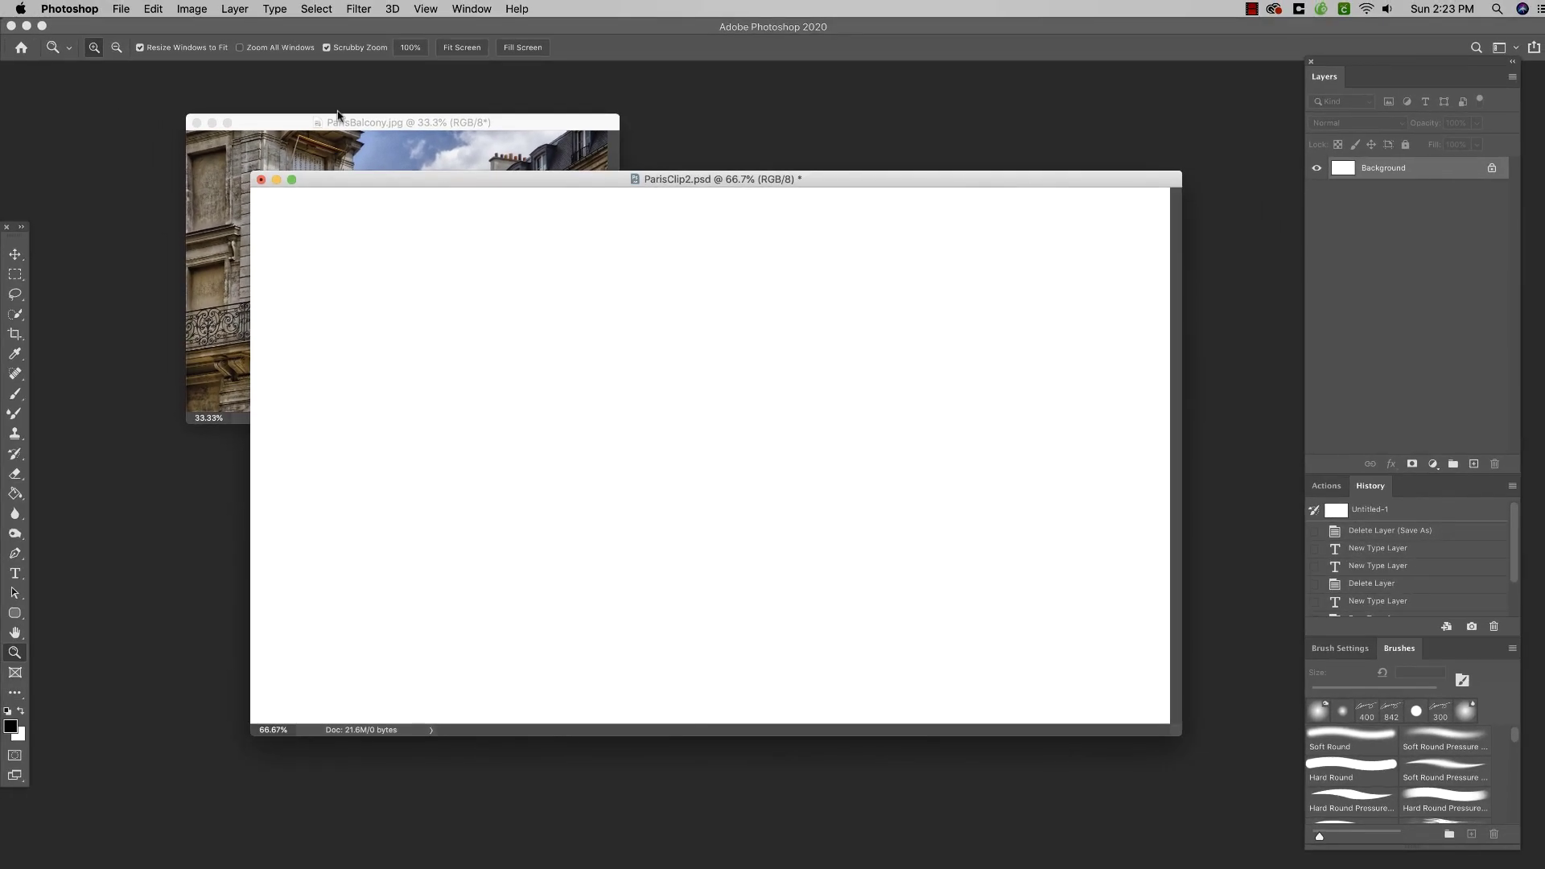
# - Check the 12 × 7 inch, 300 ppi canvas in Image Size and close it unchanged
pyautogui.click(192, 9)
pyautogui.click(230, 128)
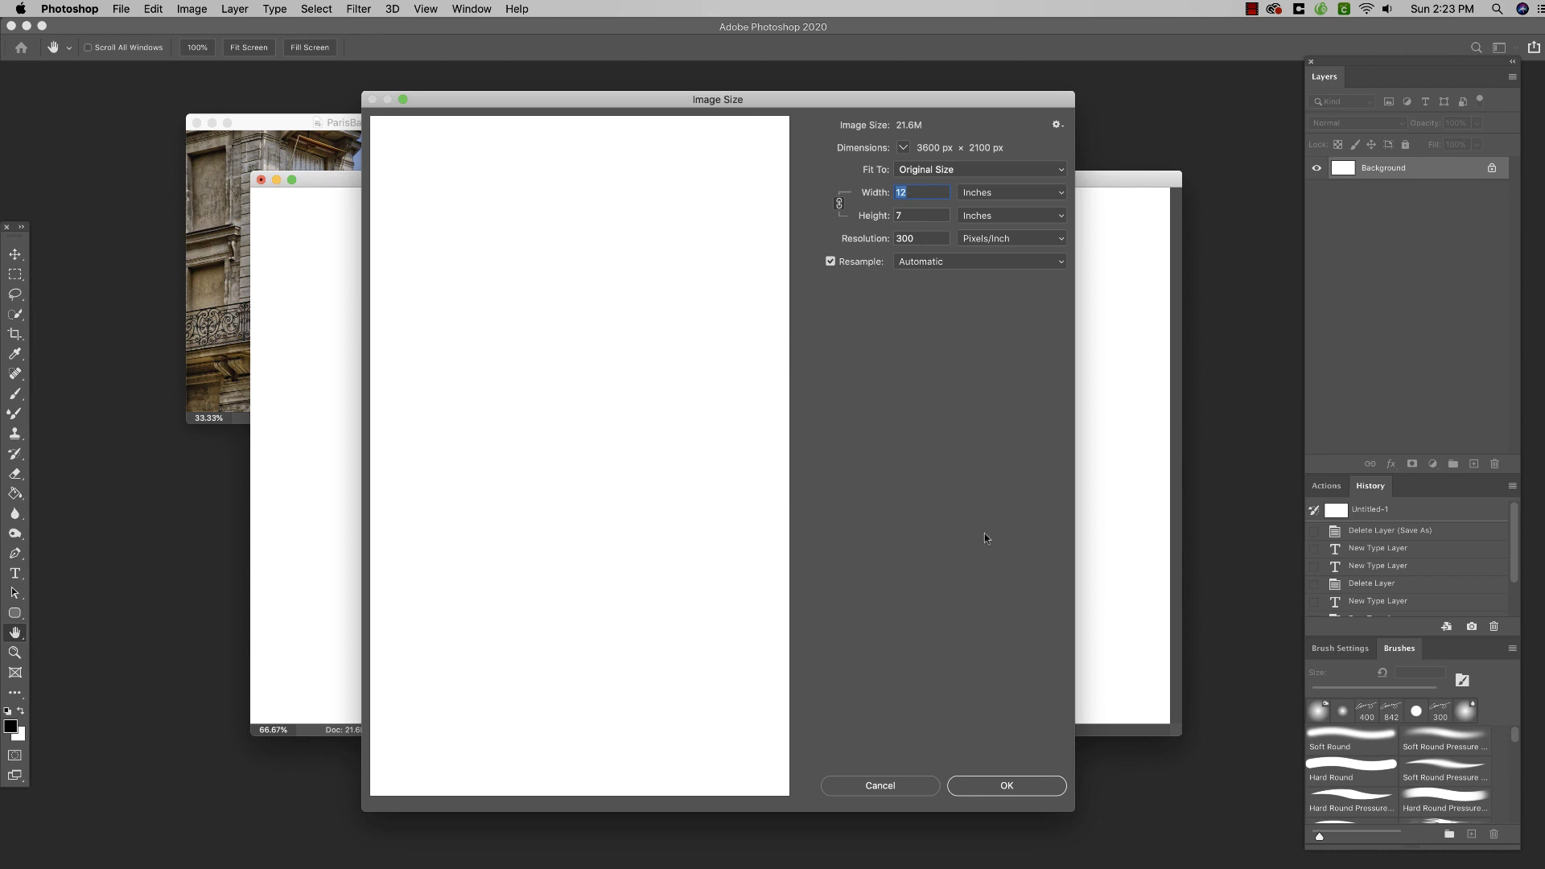
pyautogui.click(989, 786)
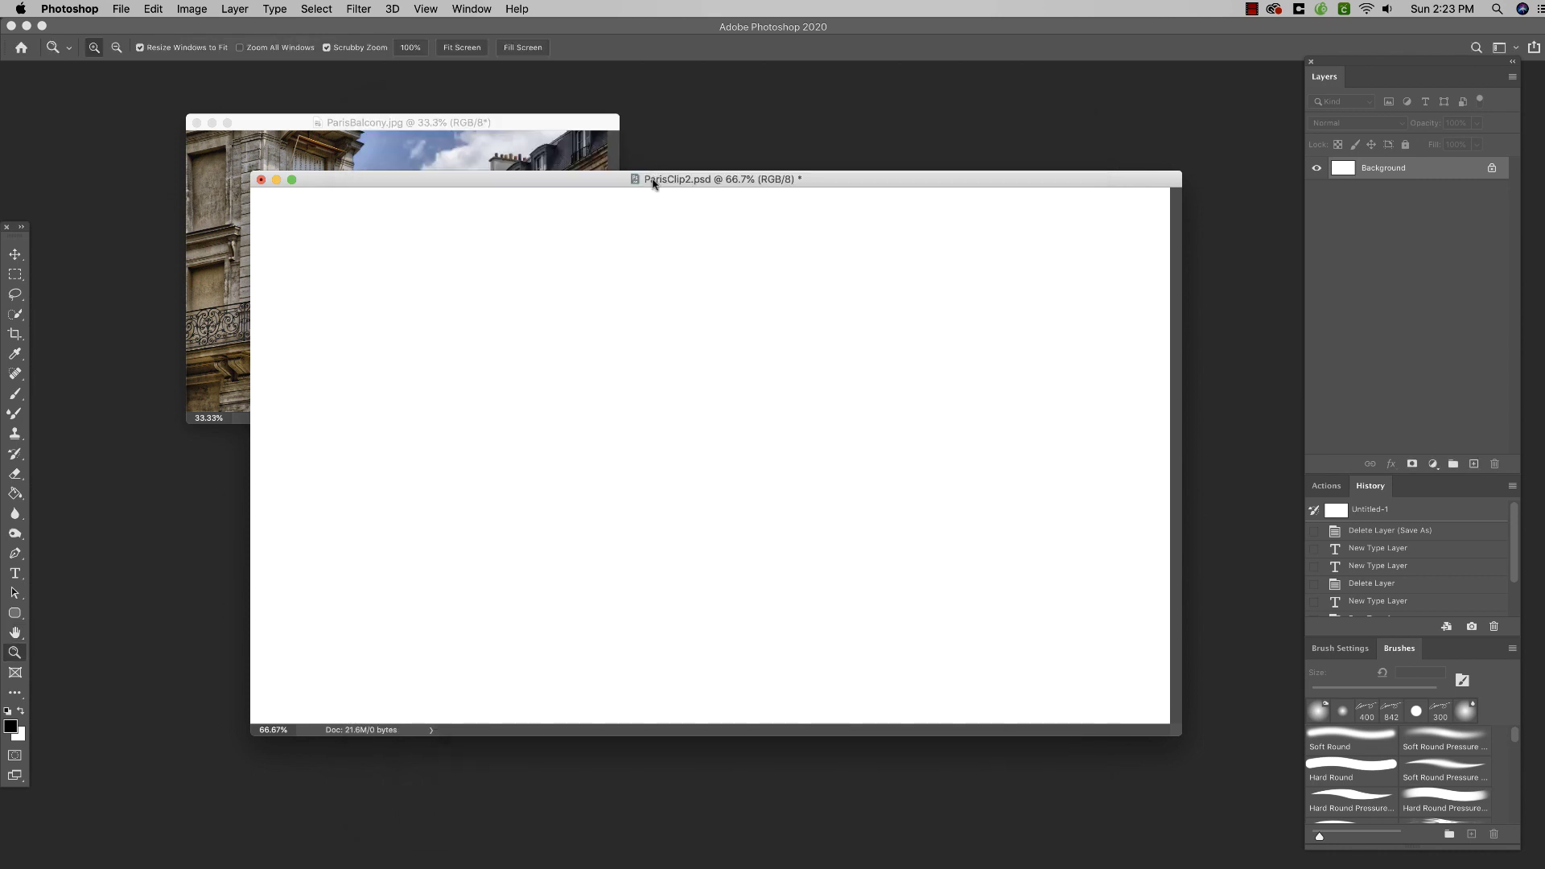
pyautogui.moveTo(652, 183); pyautogui.dragTo(640, 193)
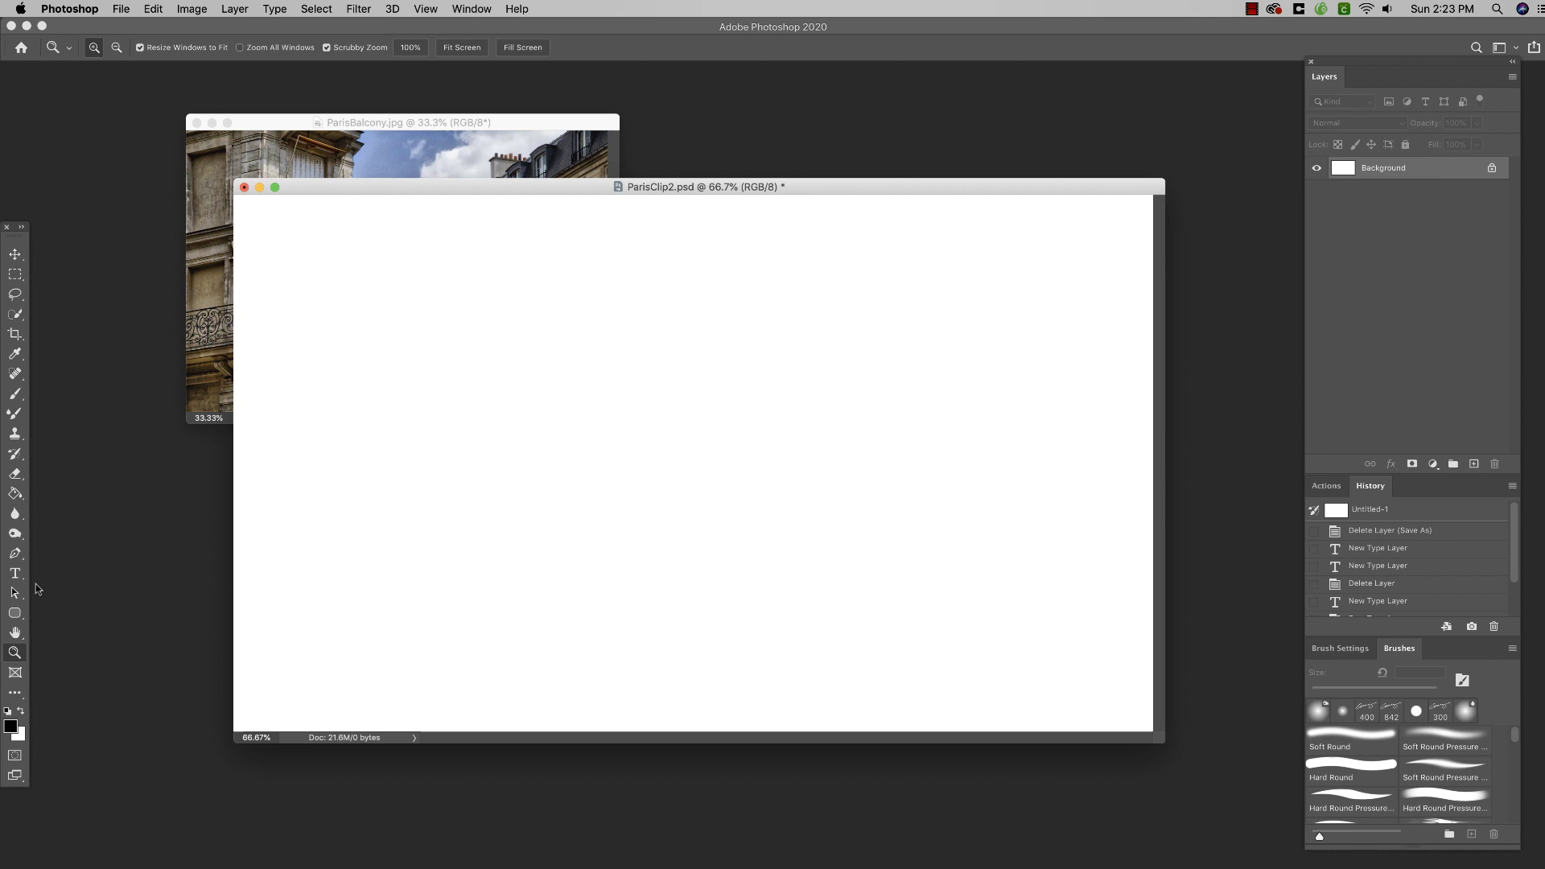
# - Type and commit PARIS in black 400 pt Bebas Neue across the top of the canvas
pyautogui.click(14, 573)
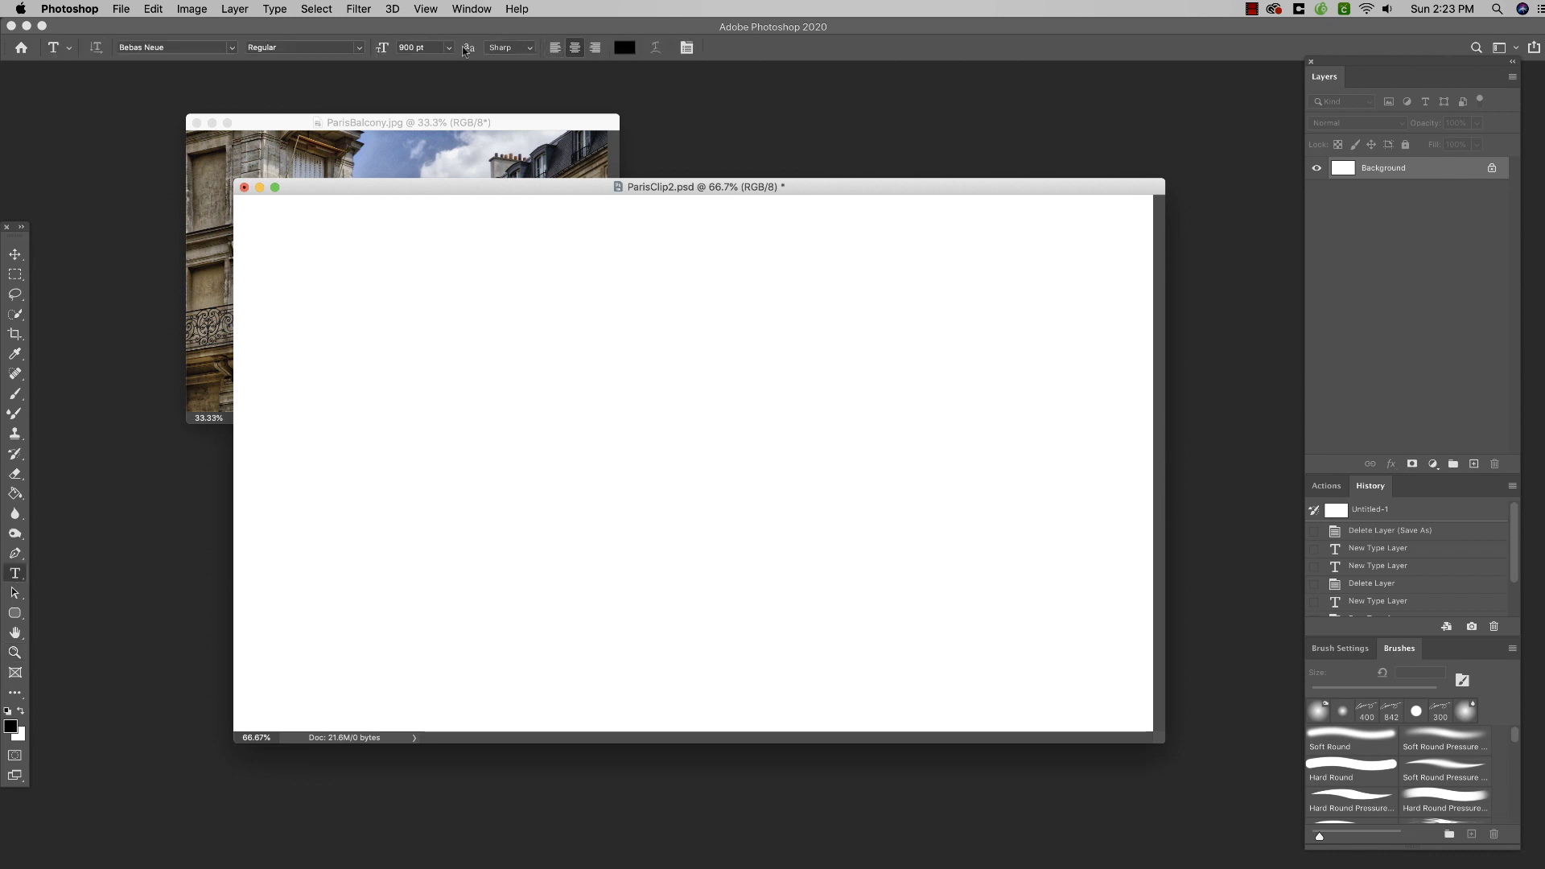
pyautogui.click(414, 46)
pyautogui.click(653, 456)
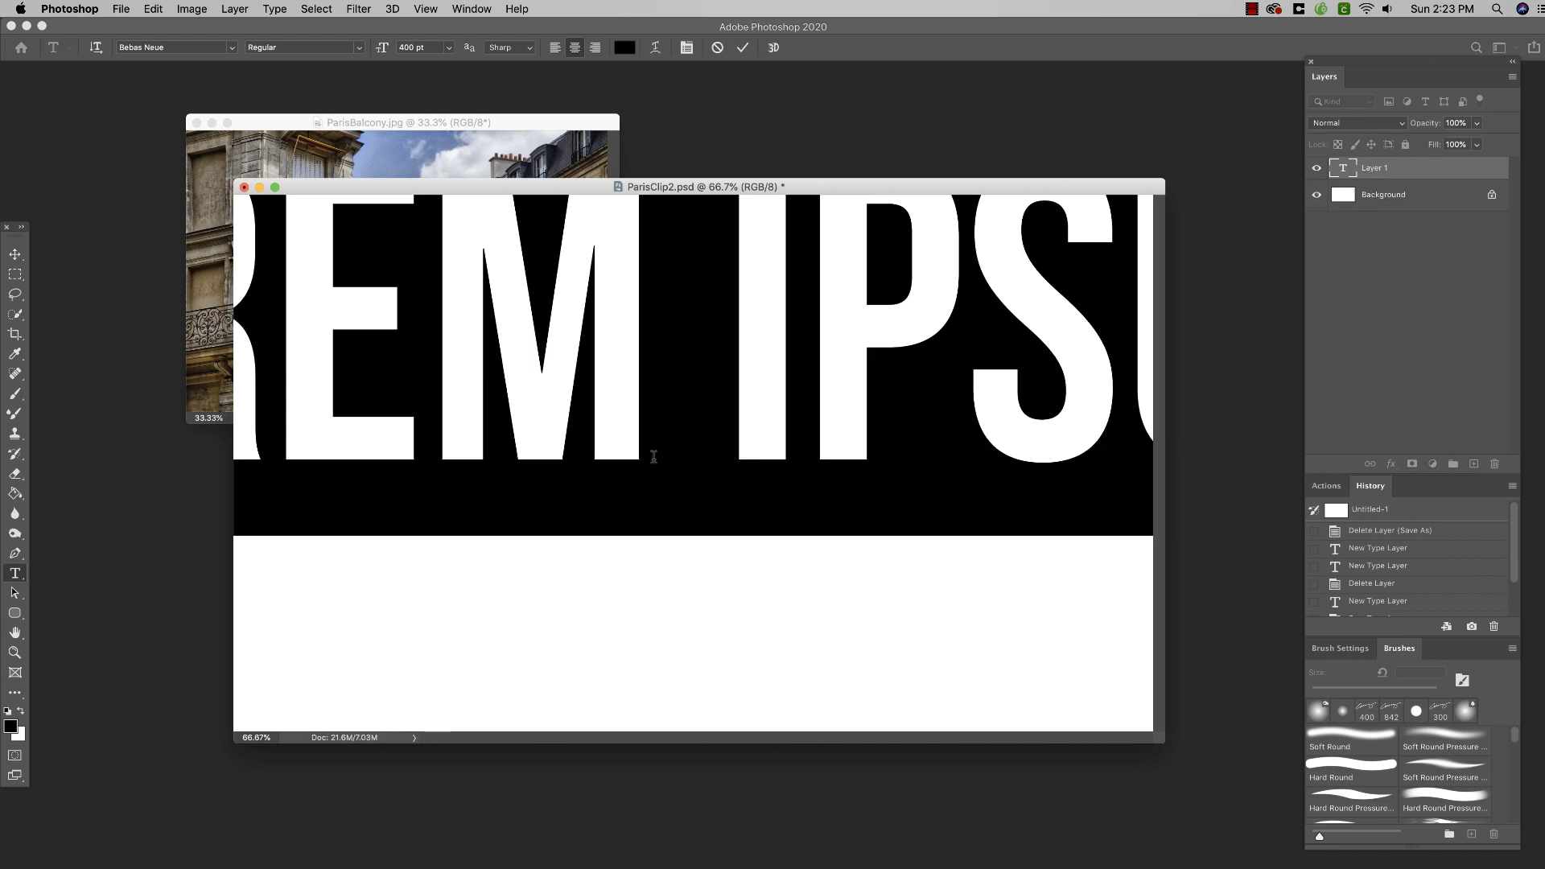
pyautogui.write('PARIS')
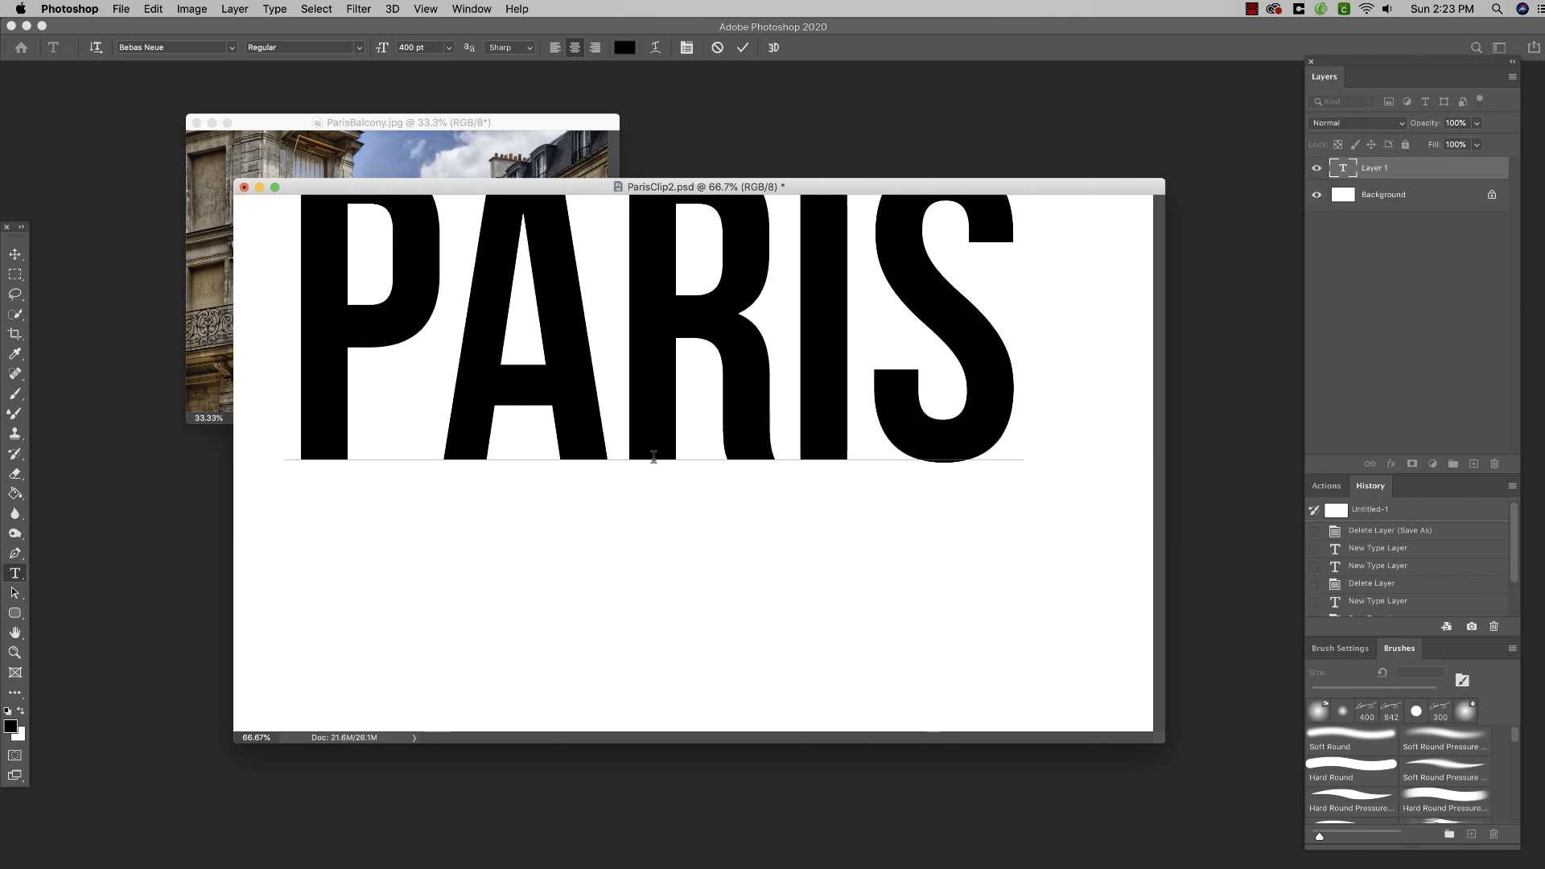
pyautogui.click(742, 47)
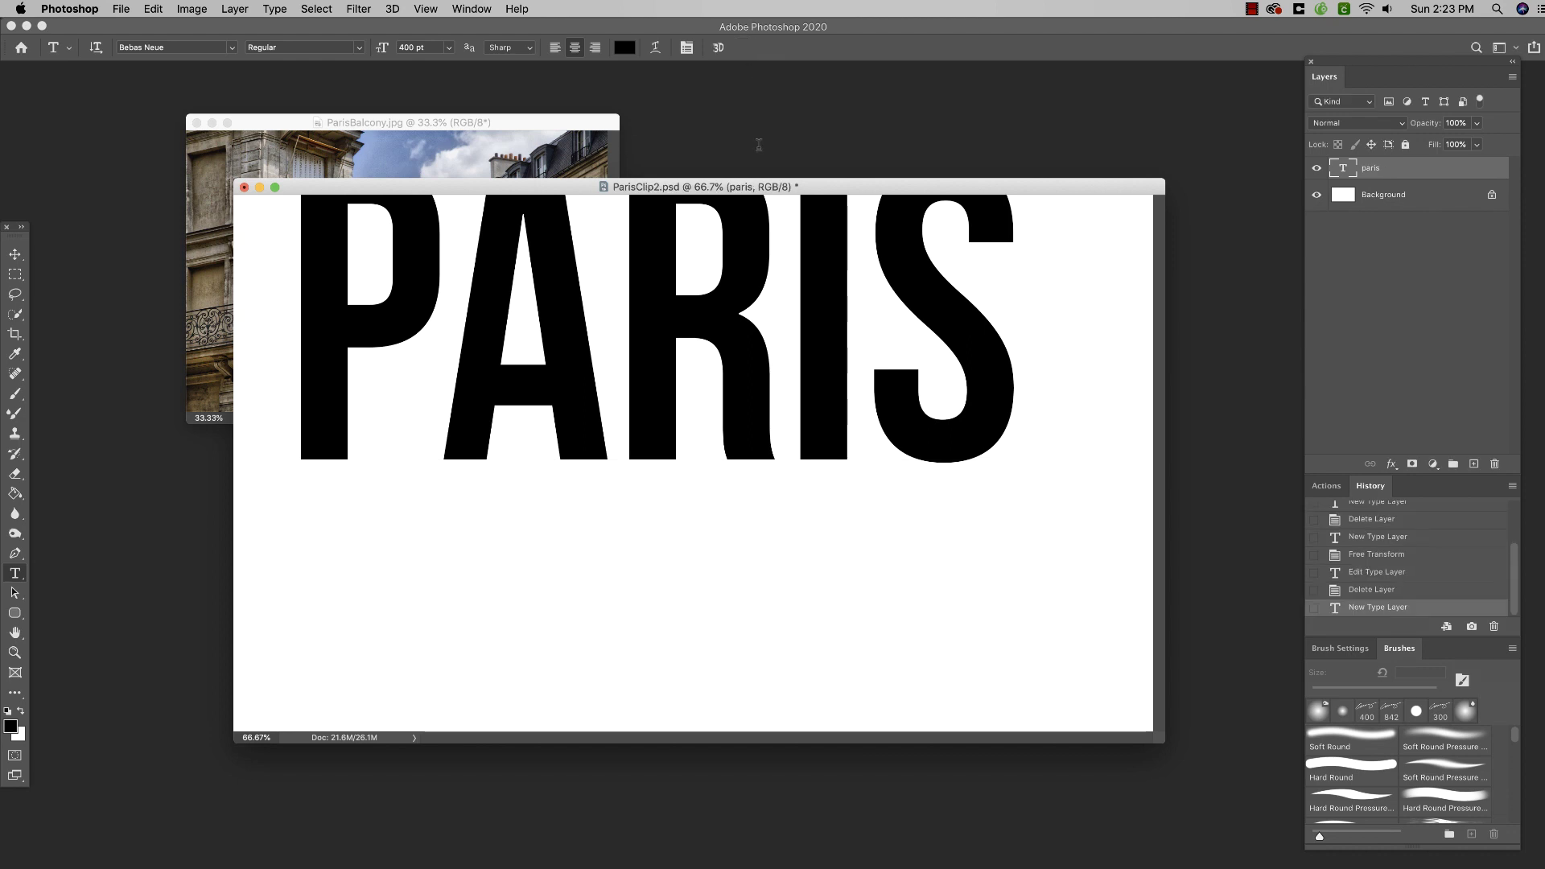
# - With the Move tool, drag PARIS to the canvas centre and bring ParisBalcony.jpg forward
pyautogui.click(14, 254)
pyautogui.moveTo(563, 309); pyautogui.dragTo(602, 447)
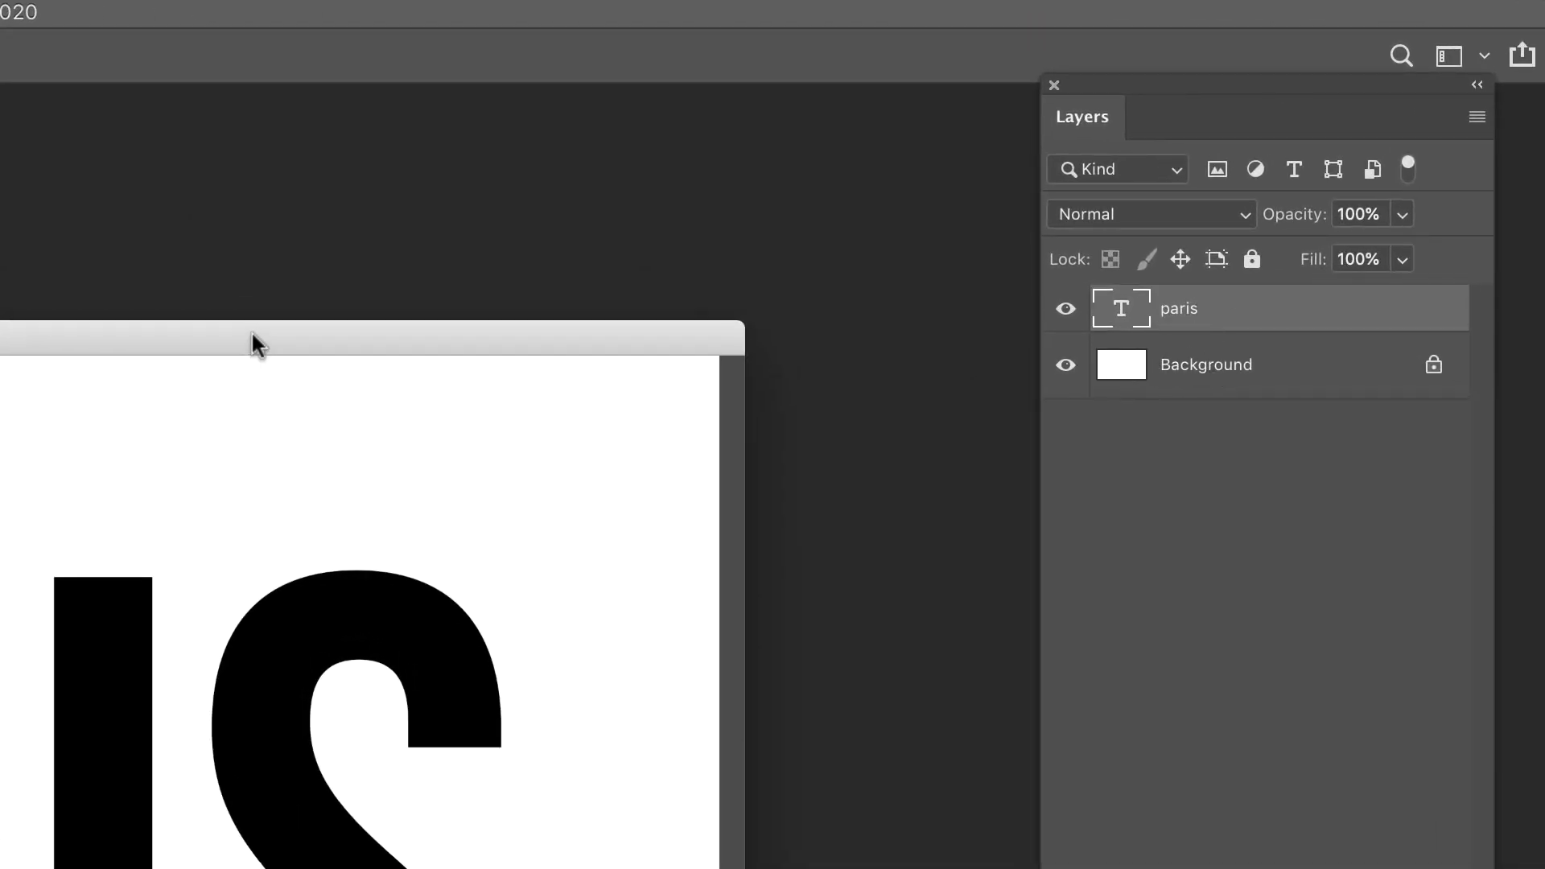
pyautogui.moveTo(21, 787); pyautogui.dragTo(64, 820)
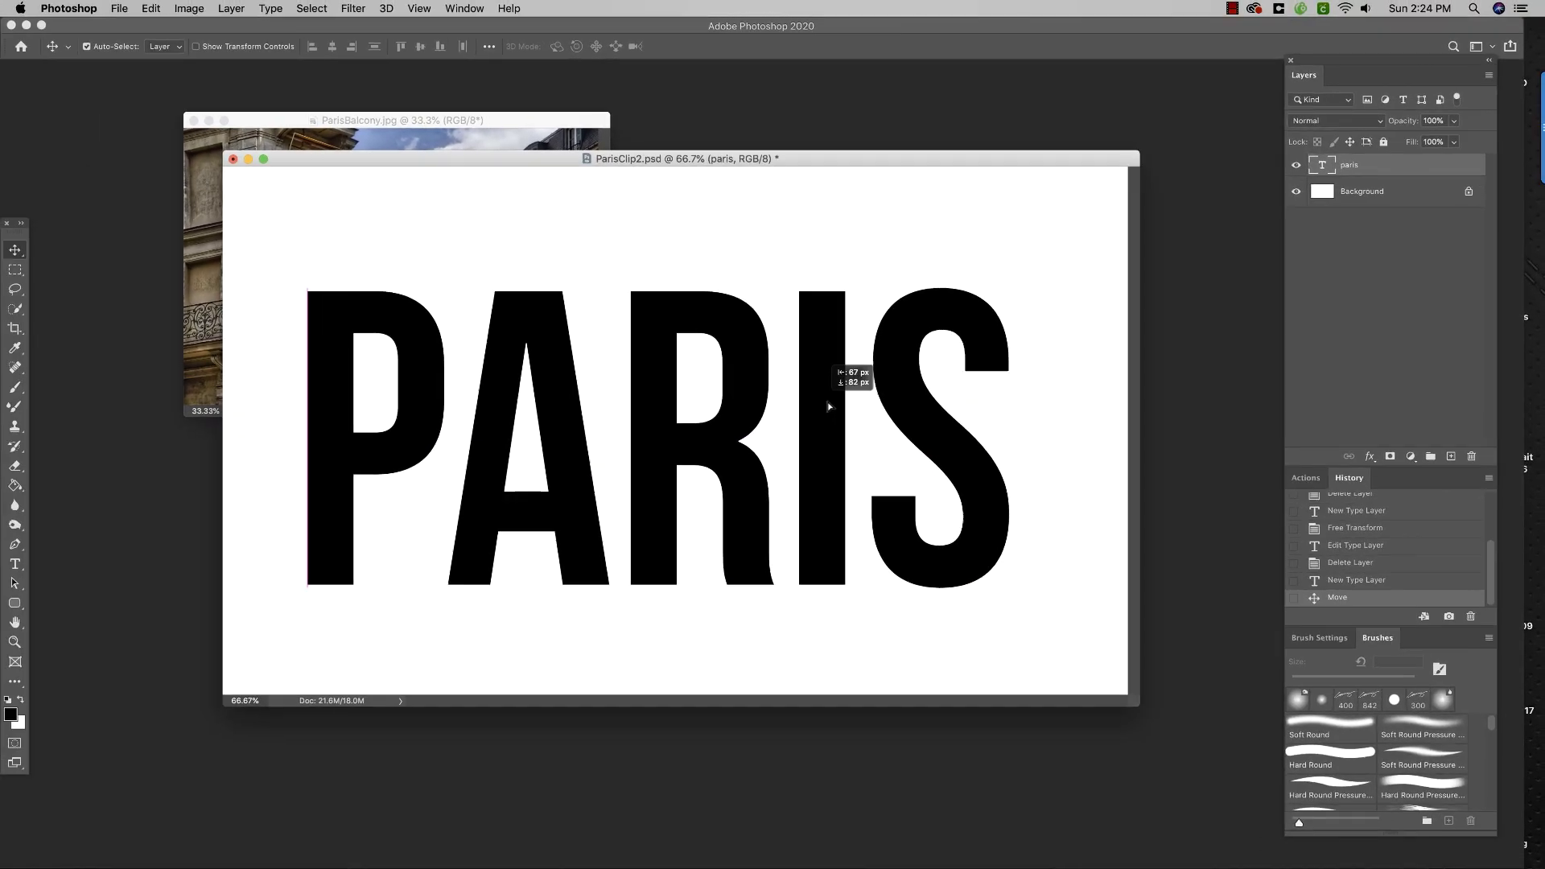
pyautogui.moveTo(829, 406); pyautogui.dragTo(845, 383)
pyautogui.moveTo(840, 163); pyautogui.dragTo(854, 142)
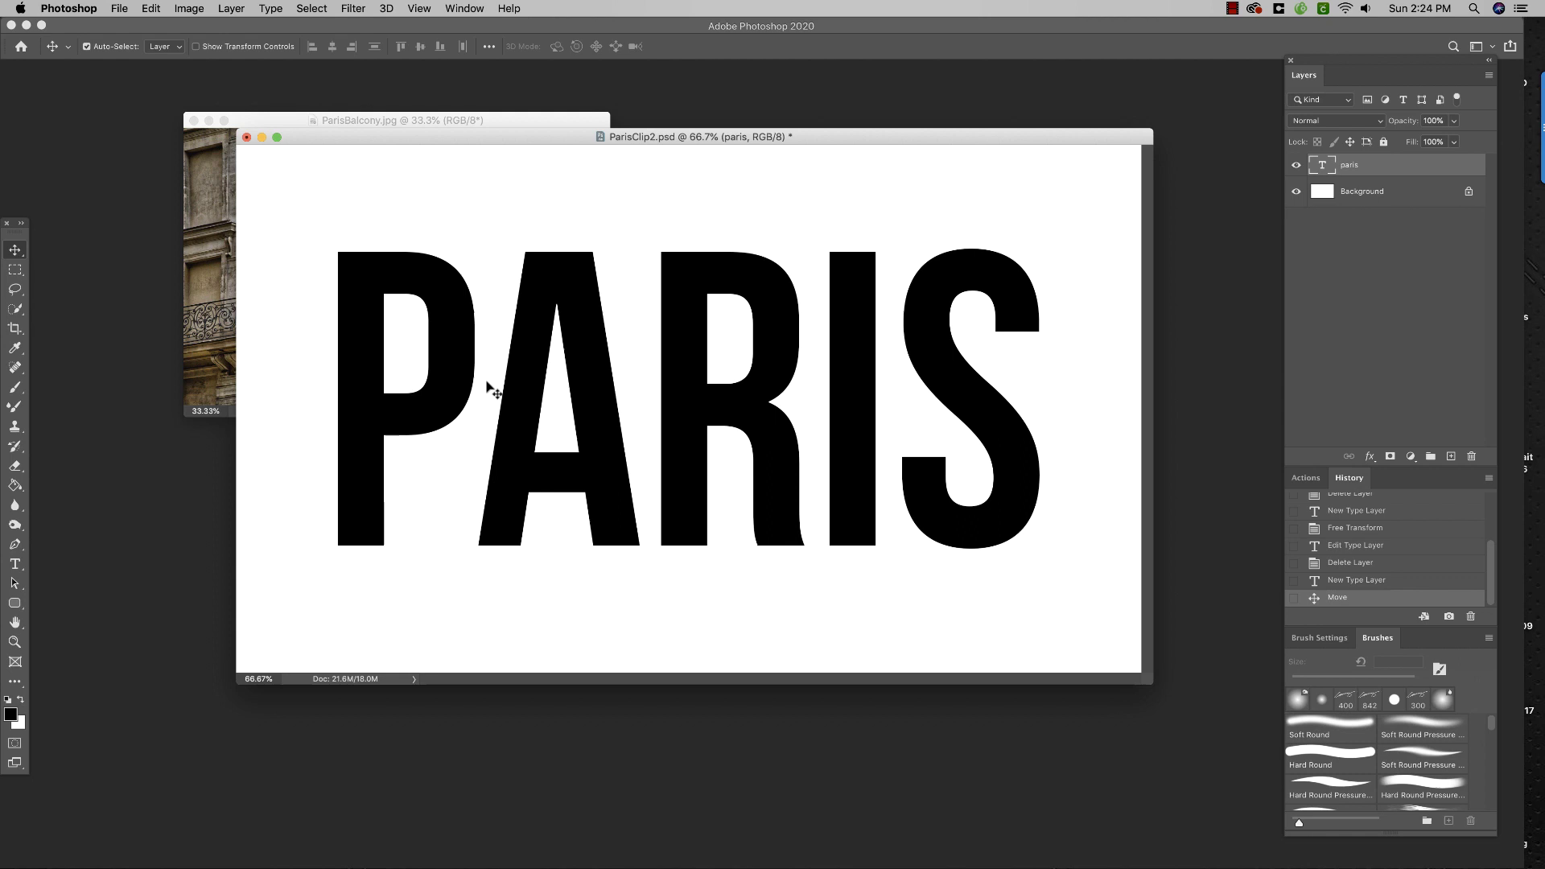
pyautogui.moveTo(565, 146); pyautogui.dragTo(565, 95)
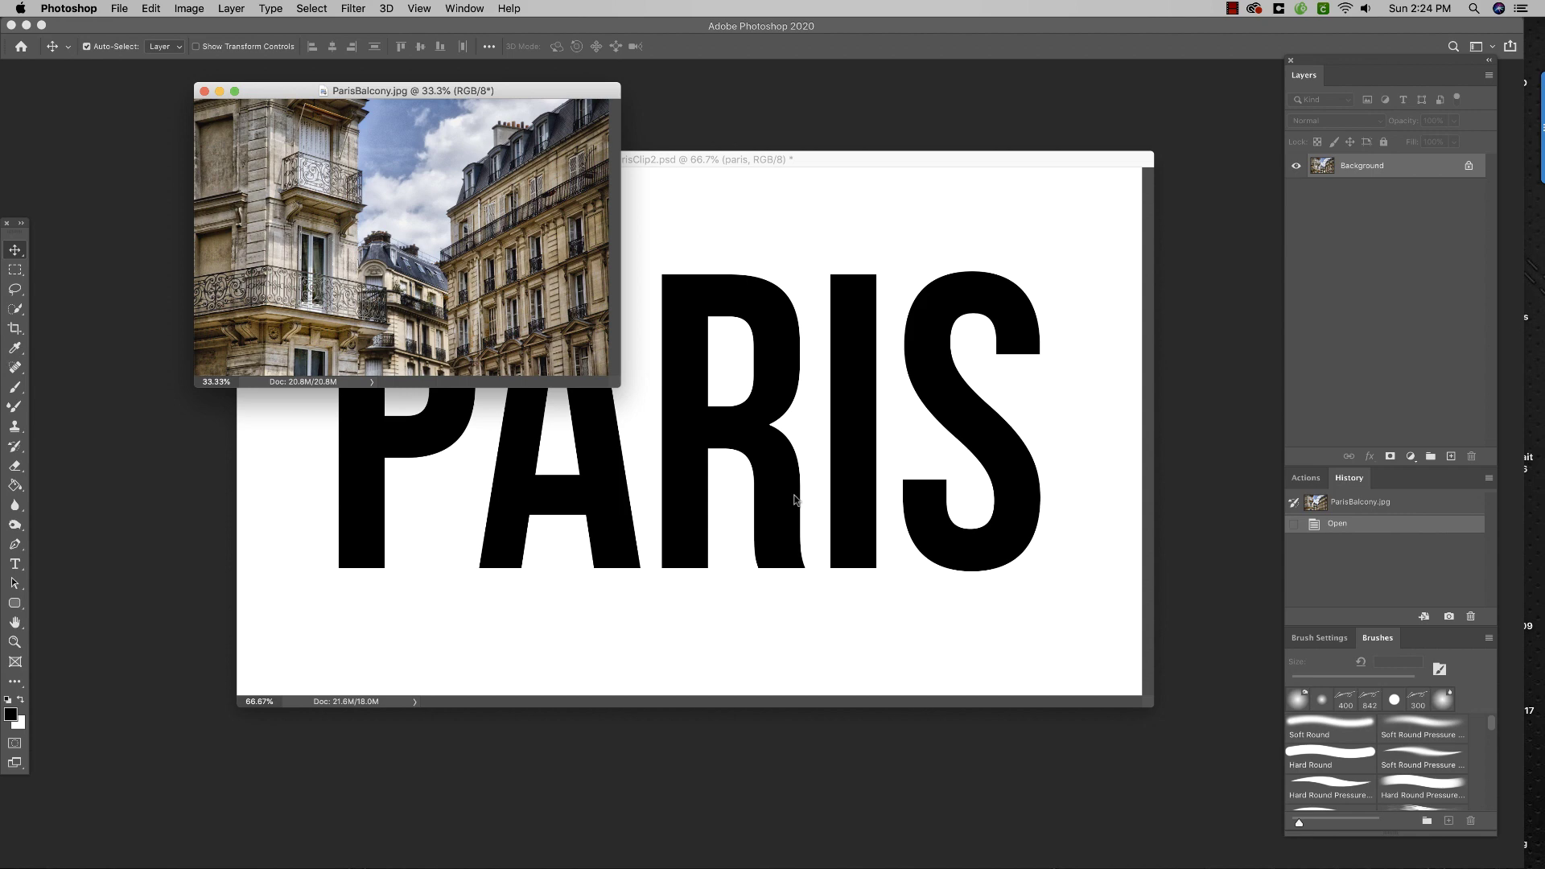
# - Drag the balcony photo into ParisClip2 as Layer 1 and switch to full-screen view
pyautogui.moveTo(794, 498); pyautogui.dragTo(645, 337)
pyautogui.moveTo(1159, 708); pyautogui.dragTo(1404, 865)
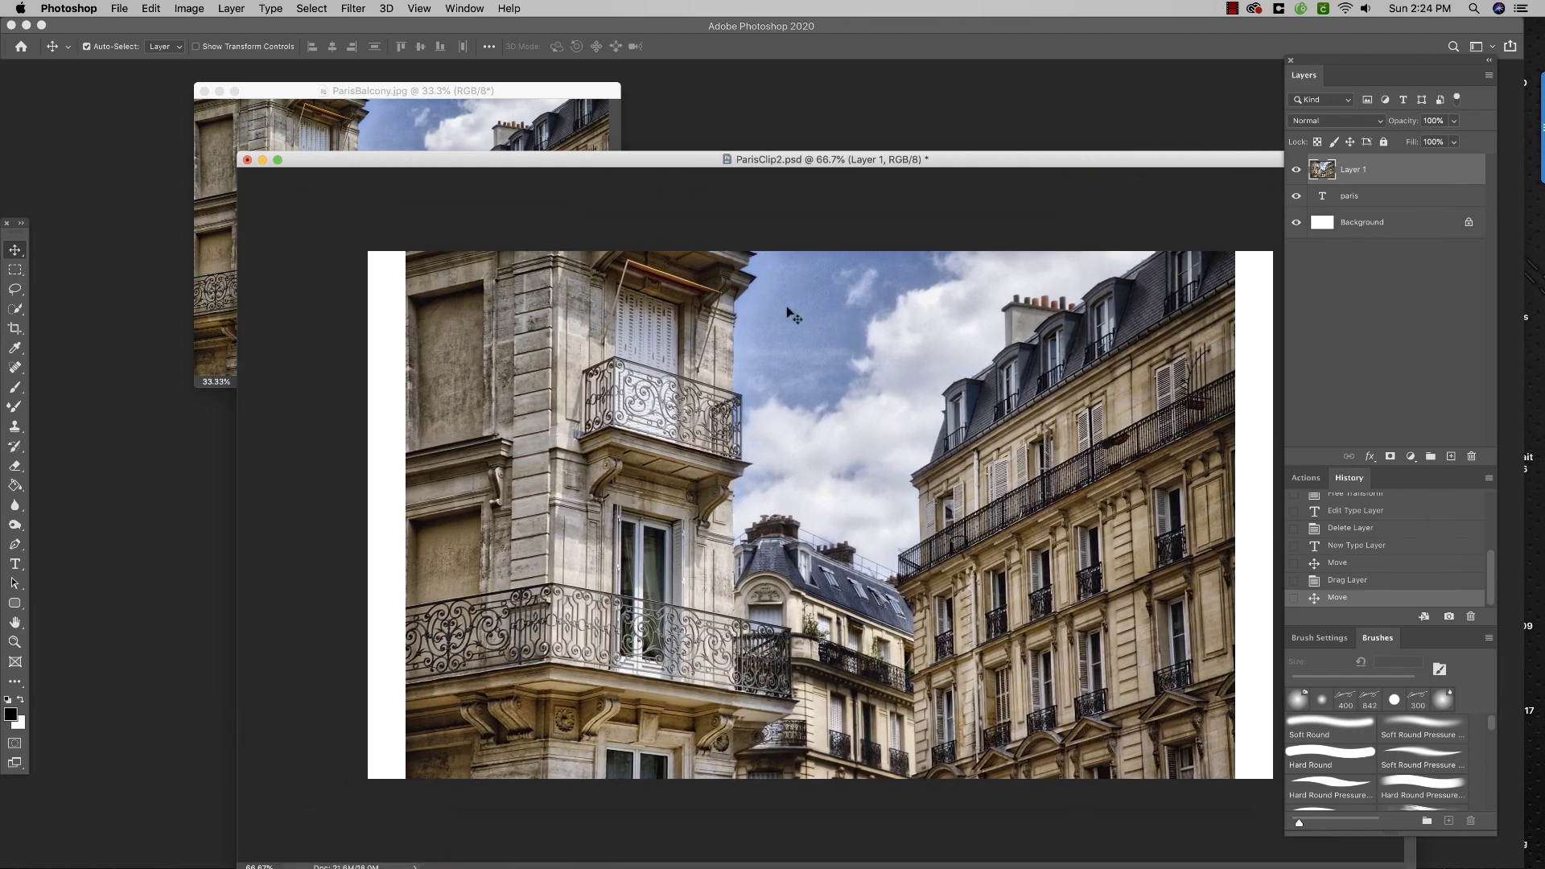
pyautogui.press('f')
pyautogui.moveTo(665, 249); pyautogui.dragTo(610, 246)
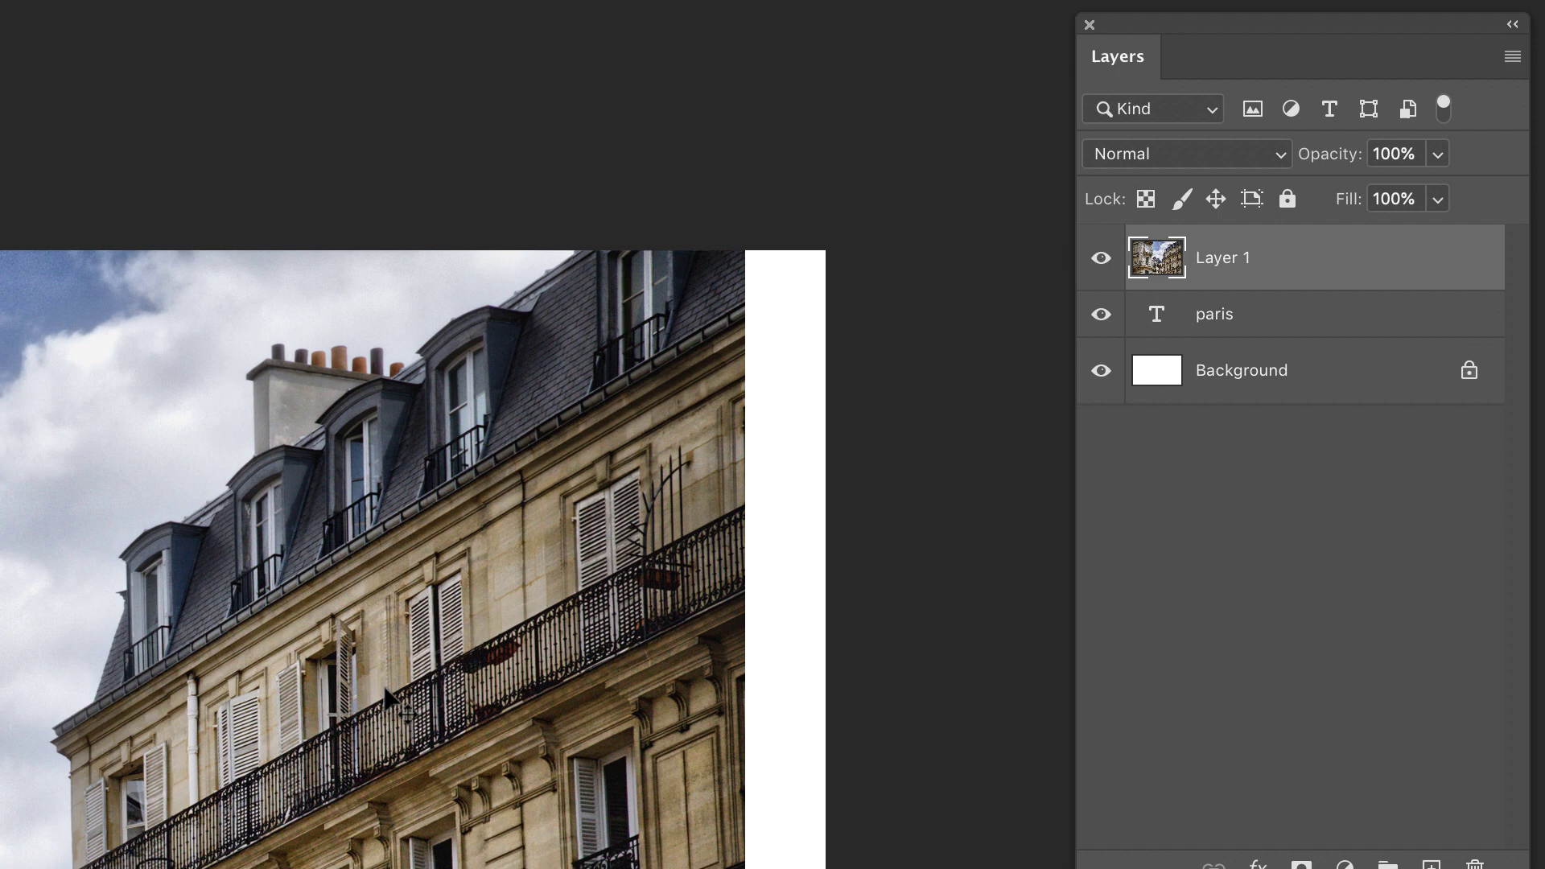
# - Toggle Layer 1 and paris layer visibility off and back on to check the stacking
pyautogui.click(1101, 258)
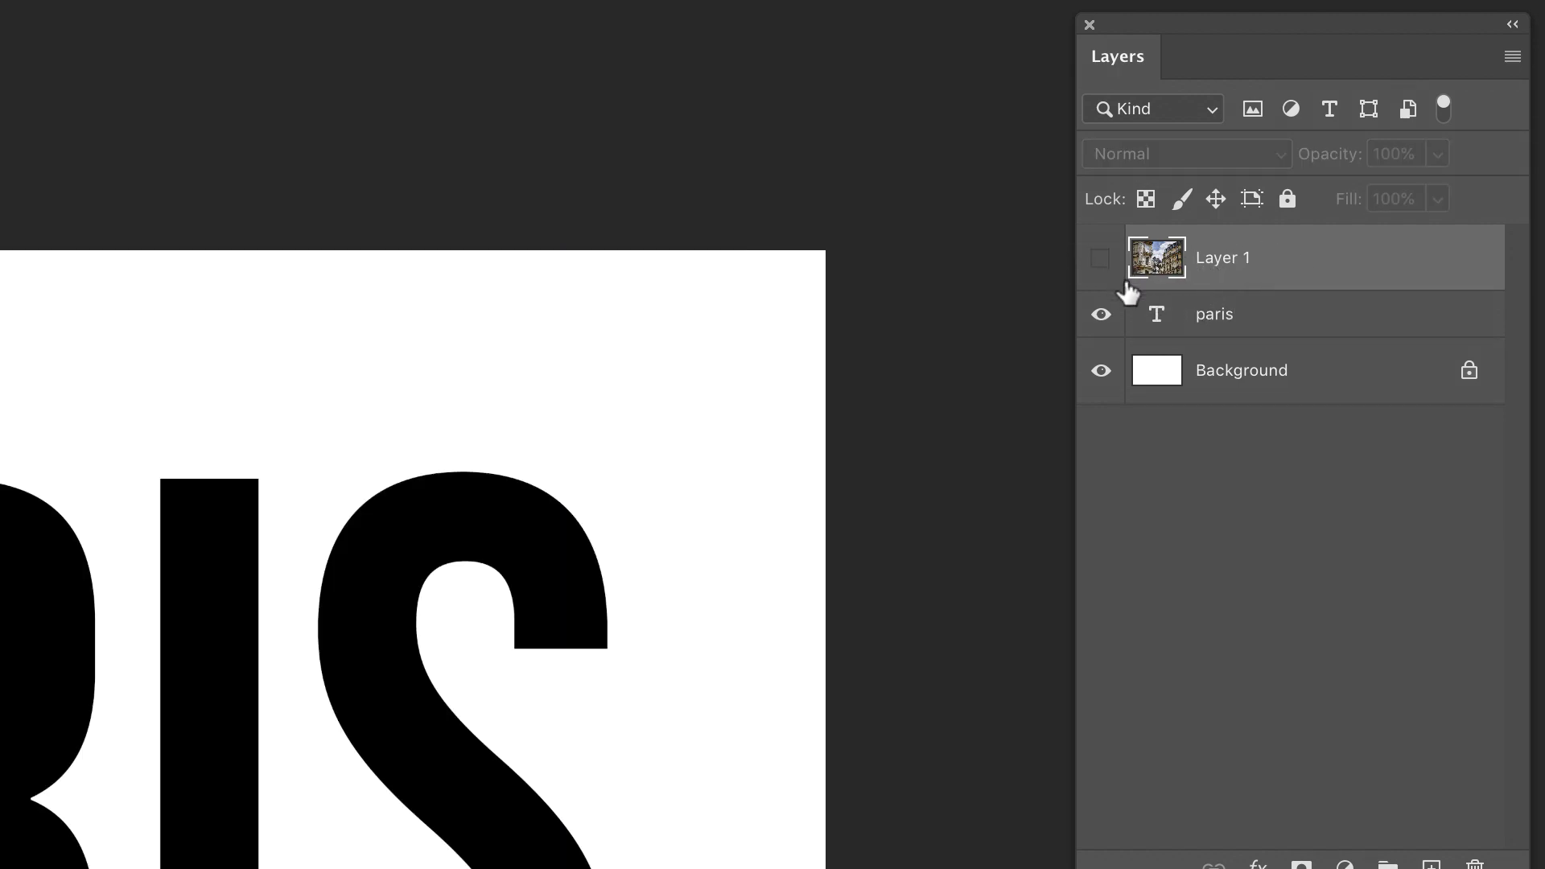
pyautogui.click(1100, 314)
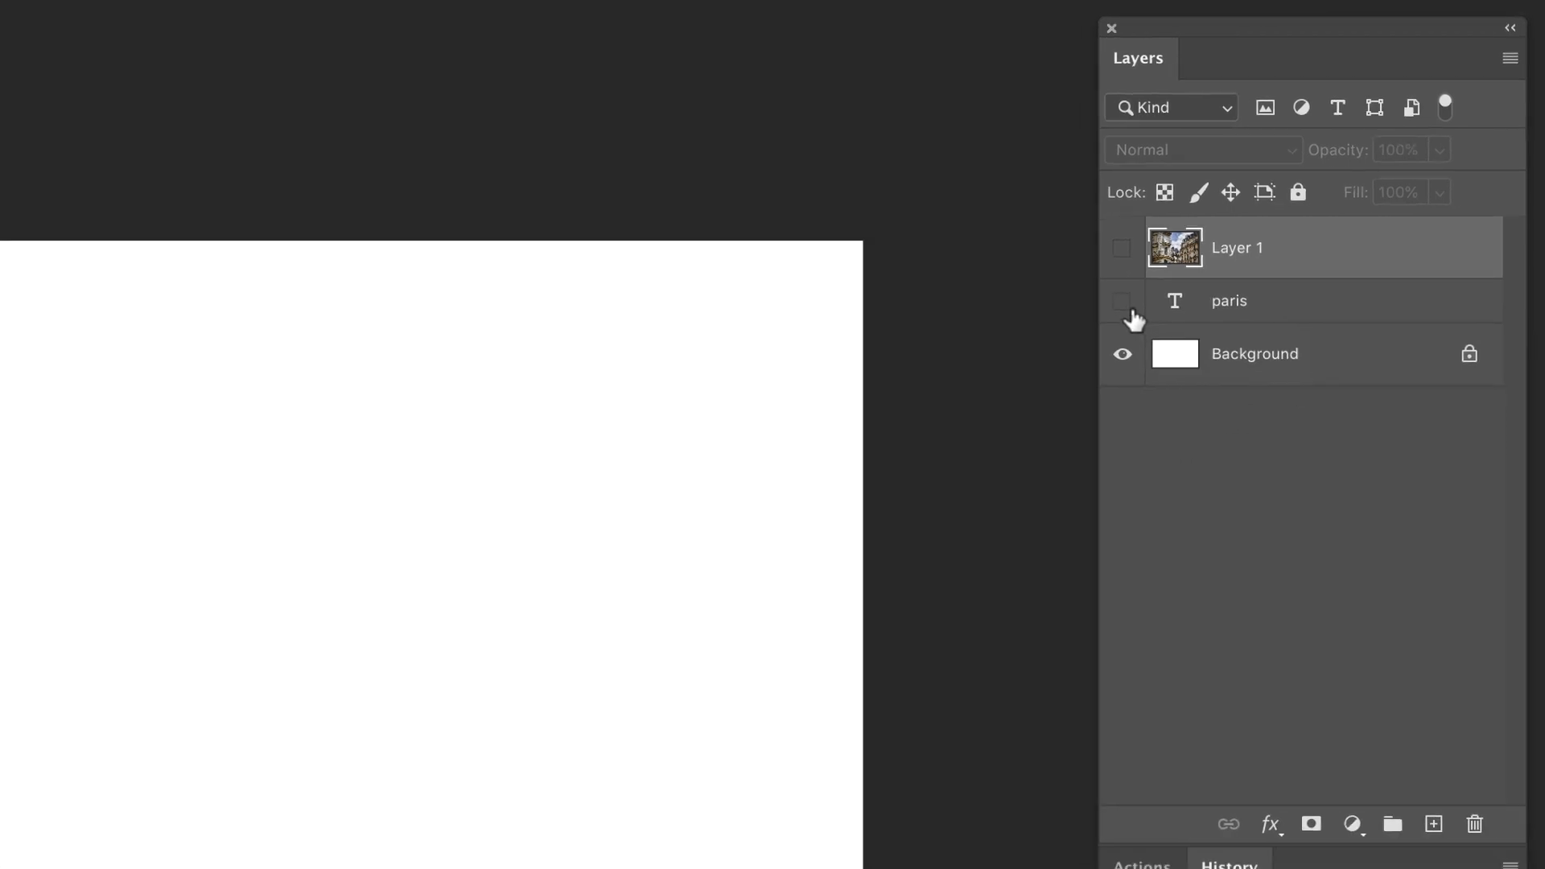
pyautogui.click(1101, 314)
pyautogui.click(1269, 184)
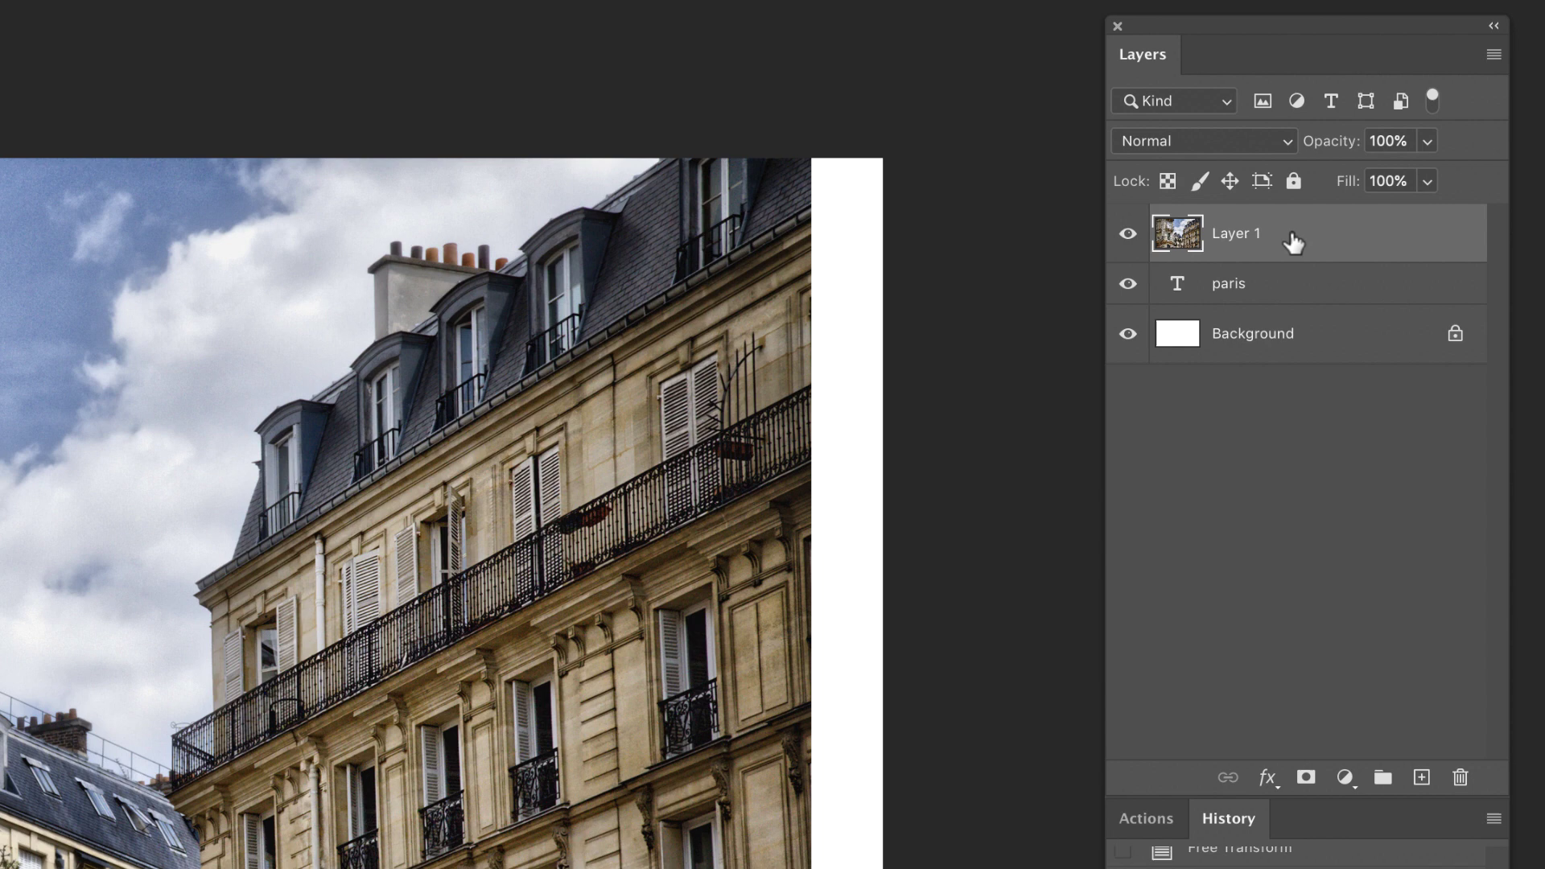
# - Apply Create Clipping Mask to Layer 1 from the Layers panel menu
pyautogui.click(1495, 60)
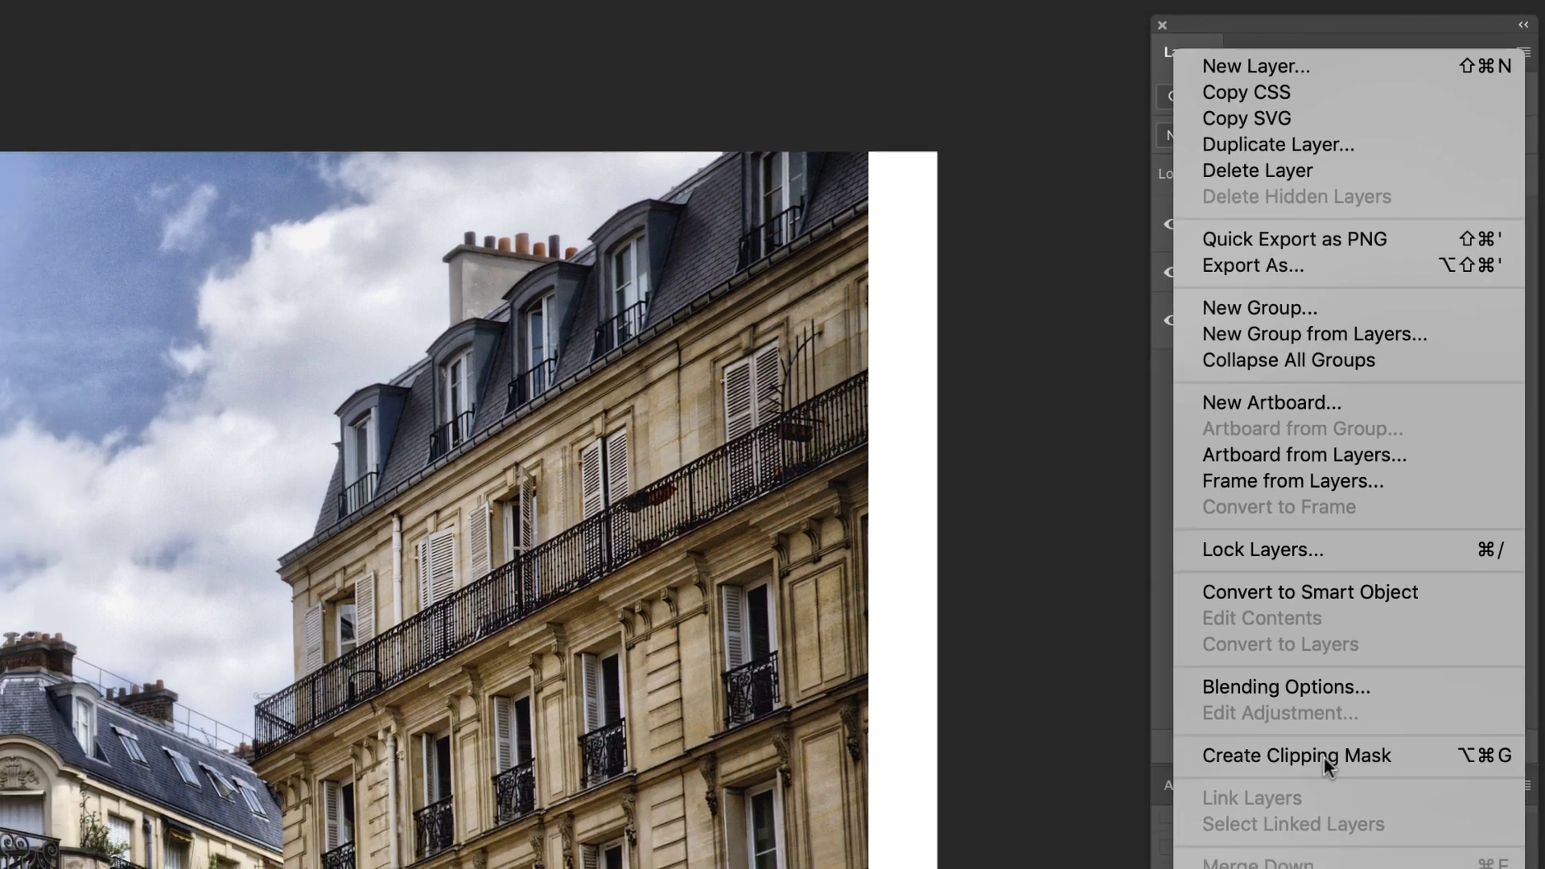
pyautogui.click(1285, 787)
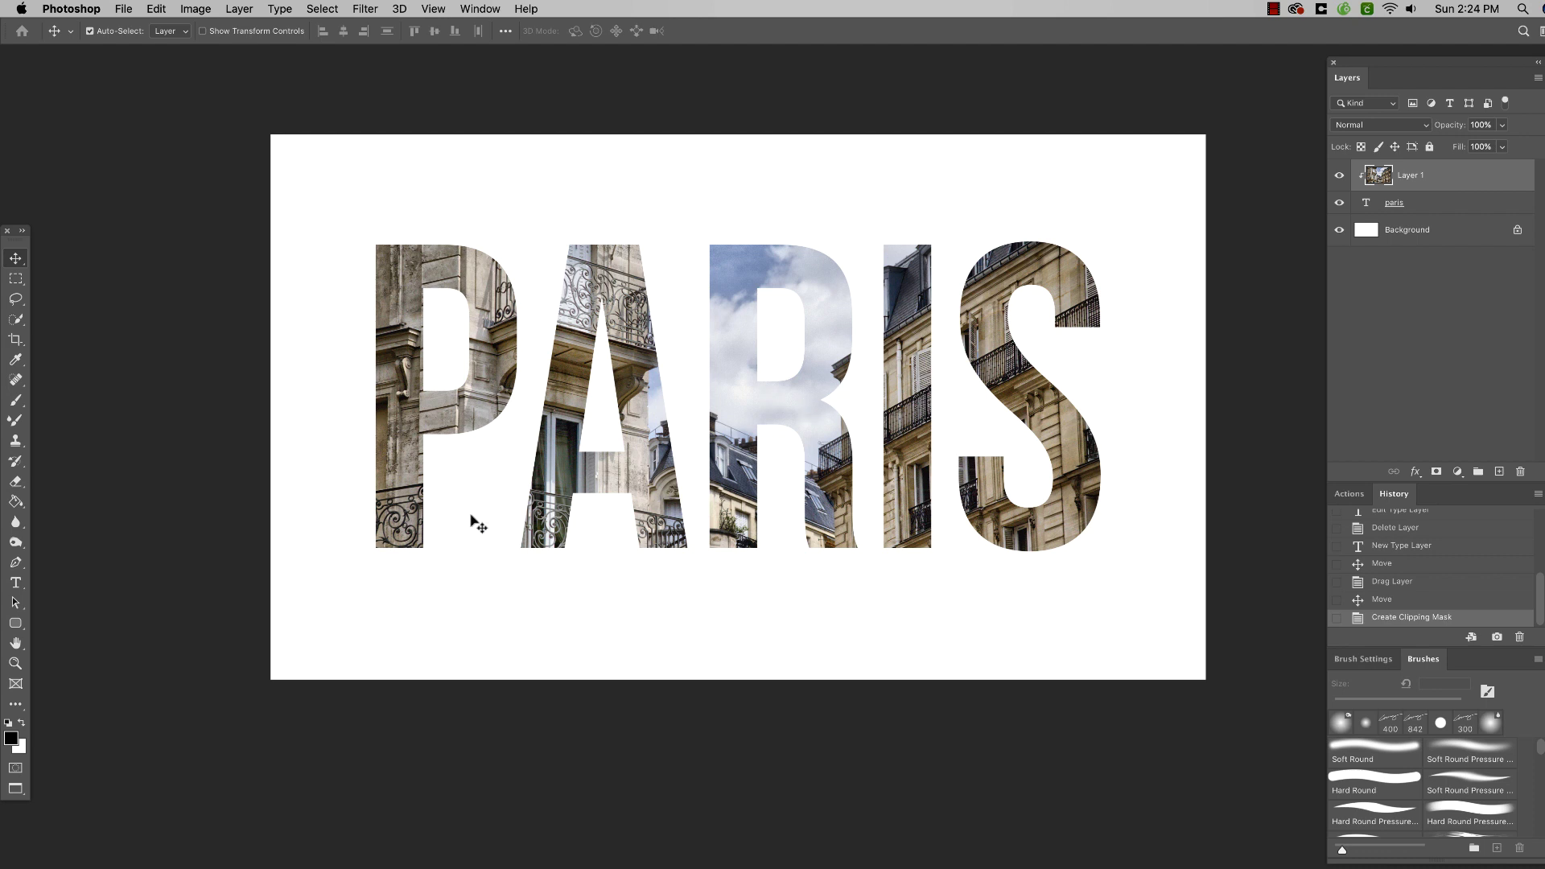
pyautogui.click(17, 583)
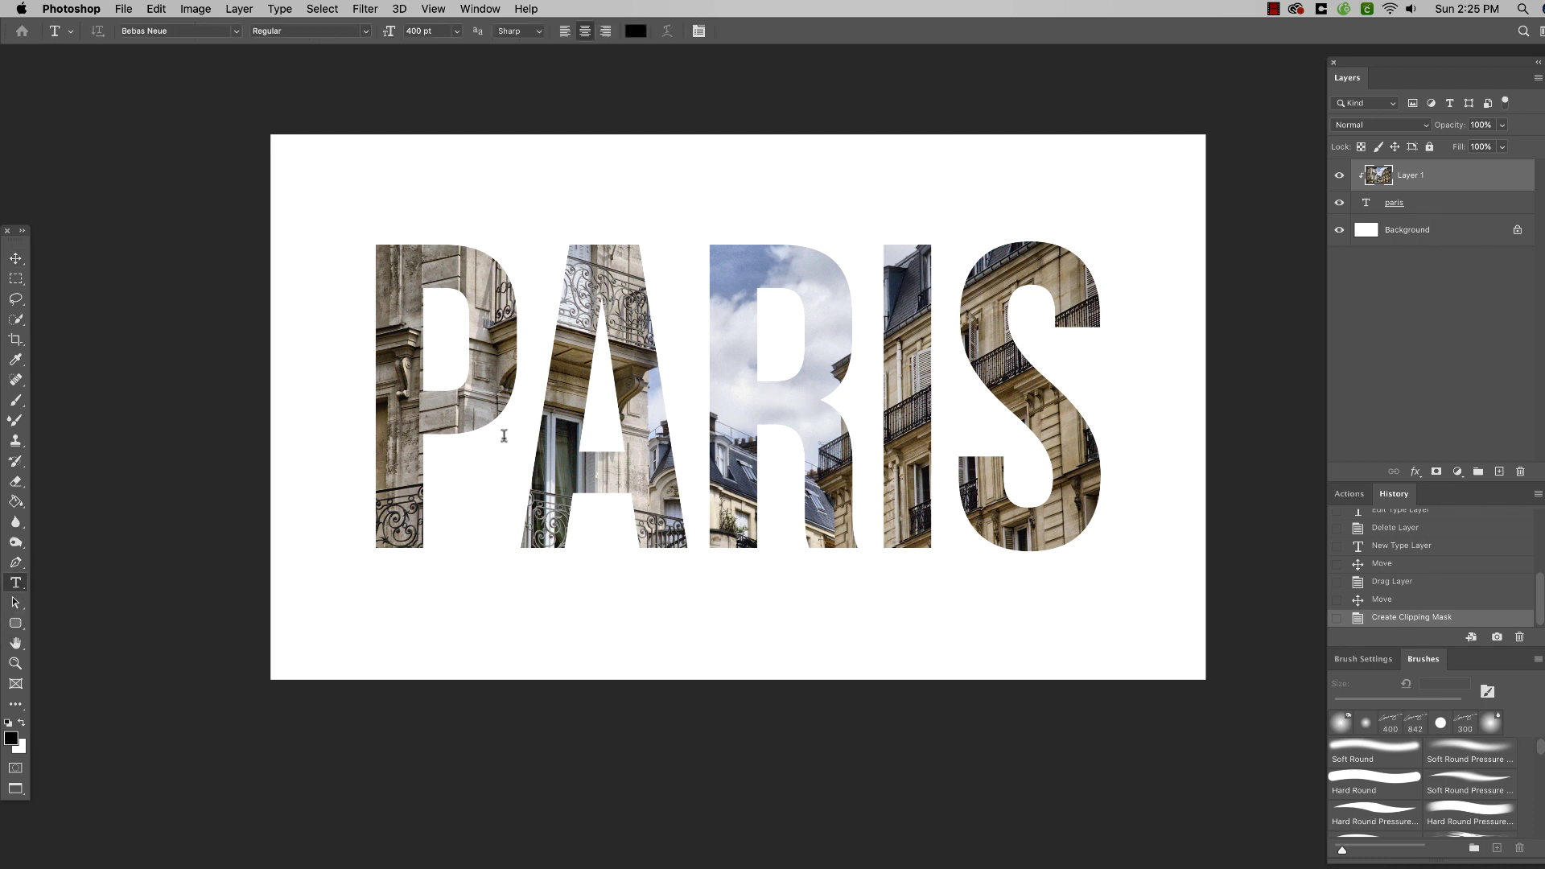
pyautogui.click(699, 408)
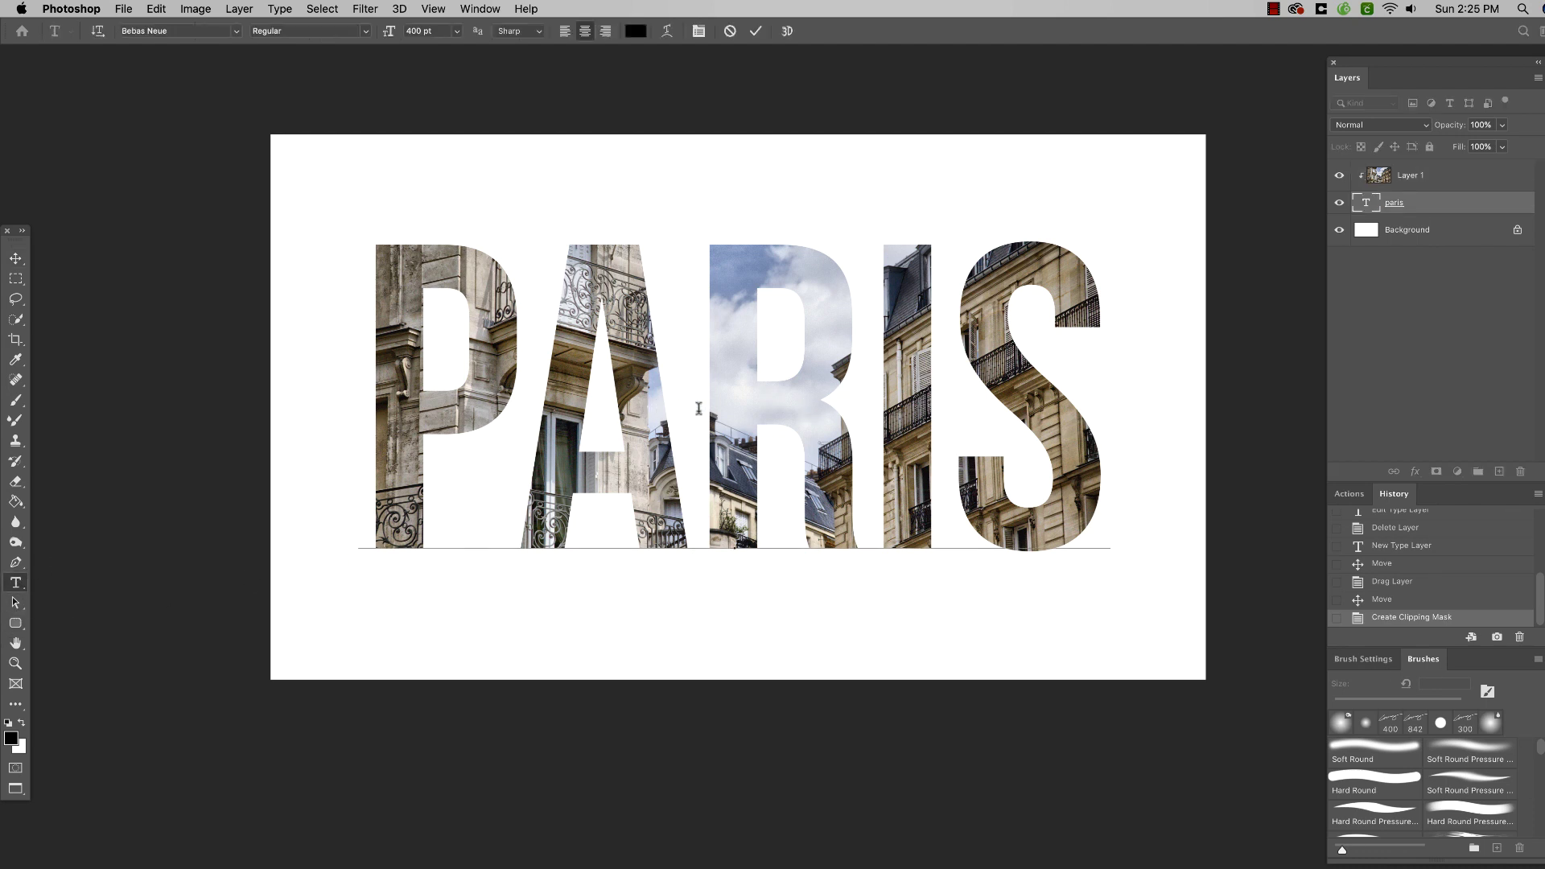
pyautogui.press('BackSpace')
pyautogui.write('E')
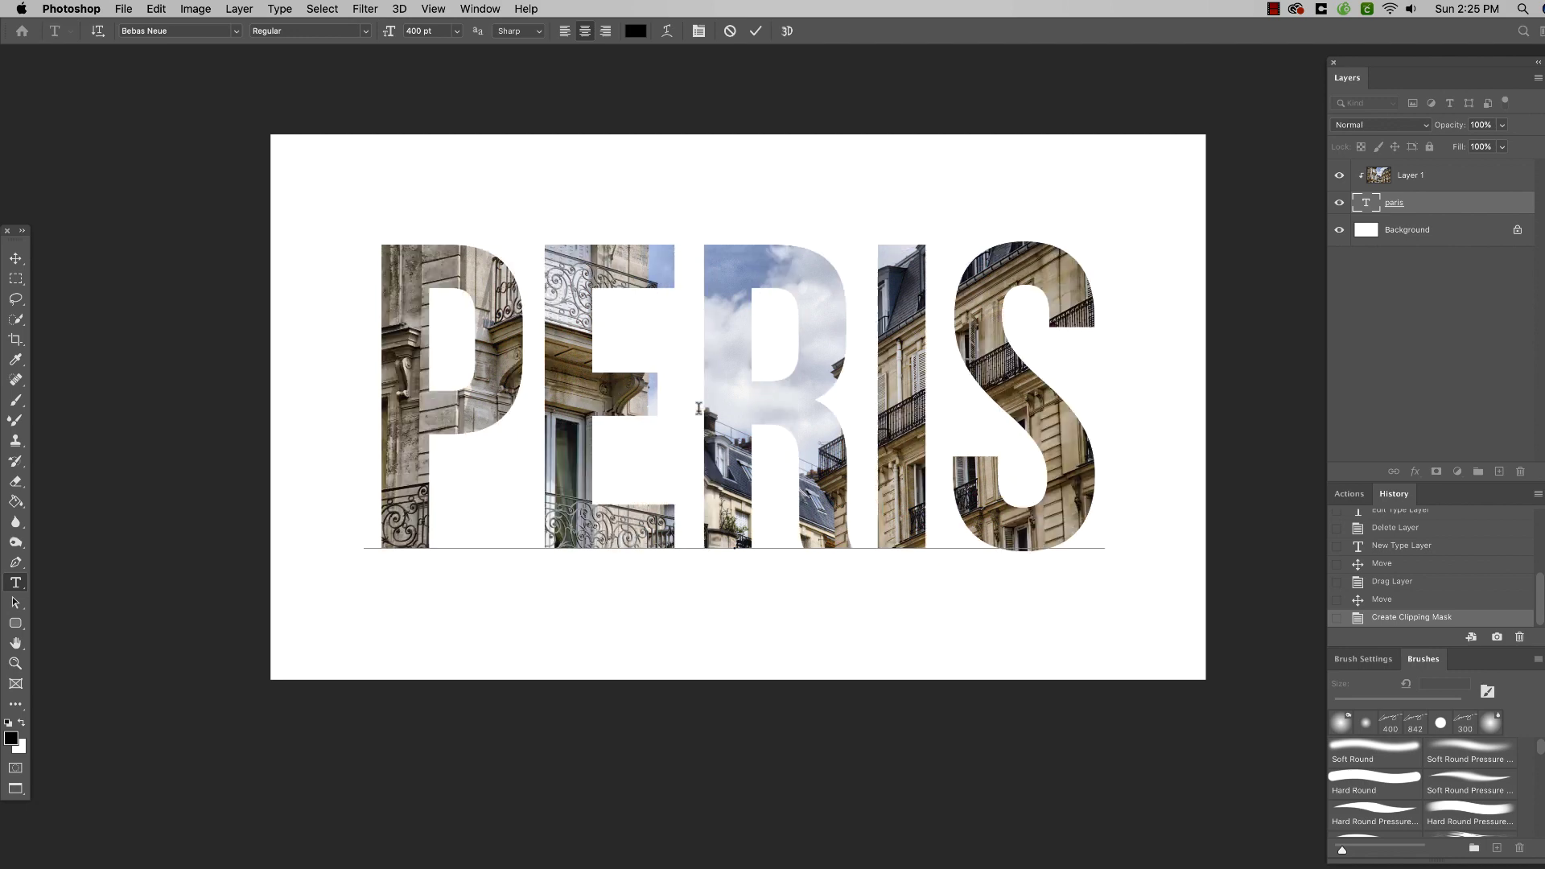
pyautogui.press('BackSpace')
pyautogui.write('A')
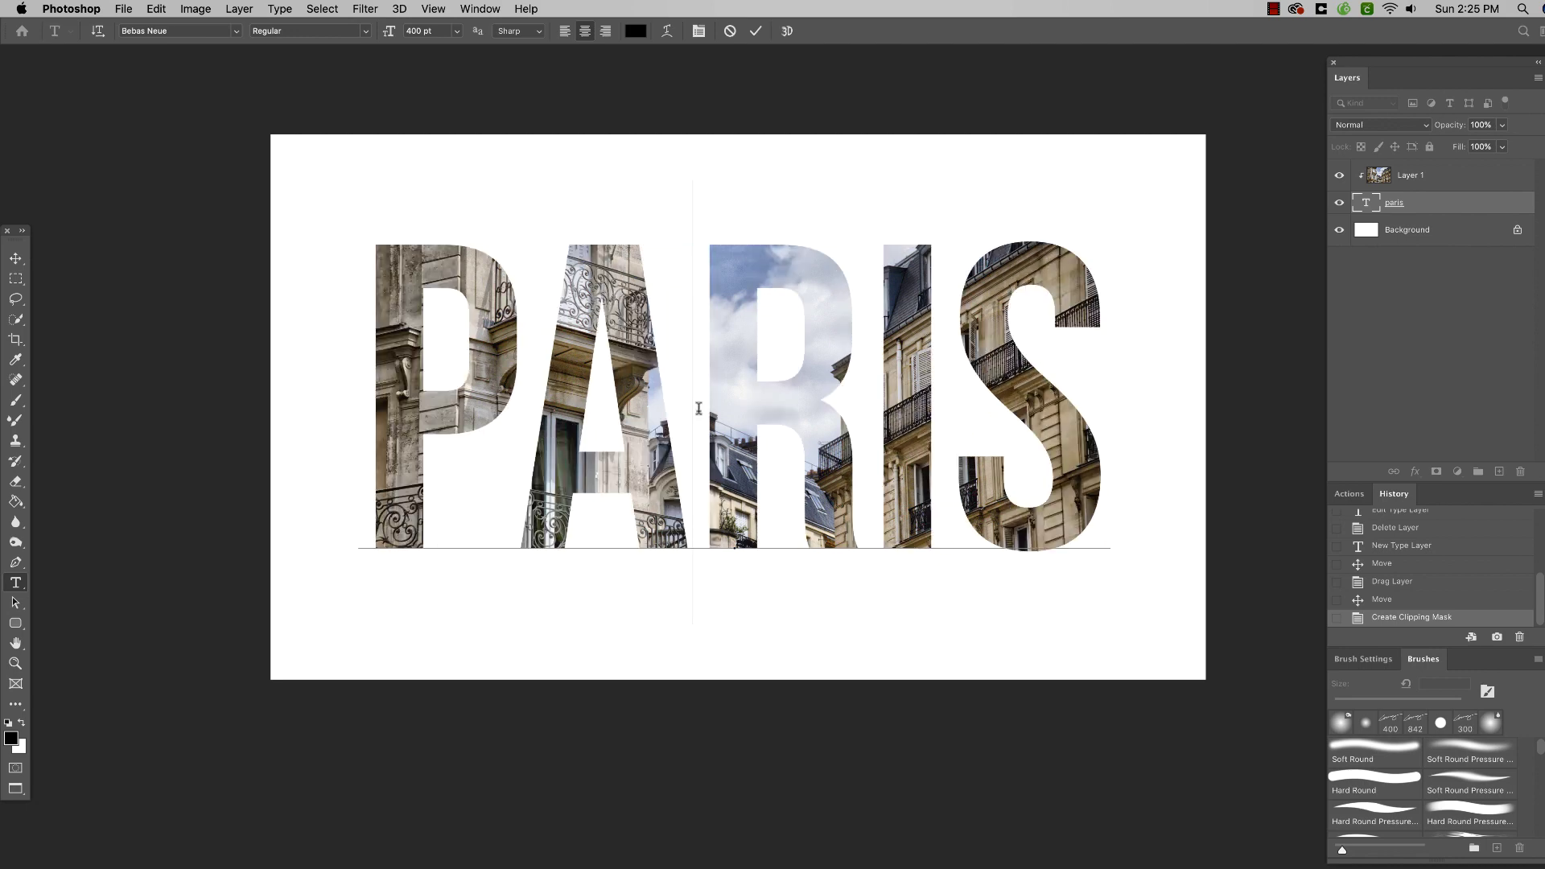
pyautogui.click(16, 259)
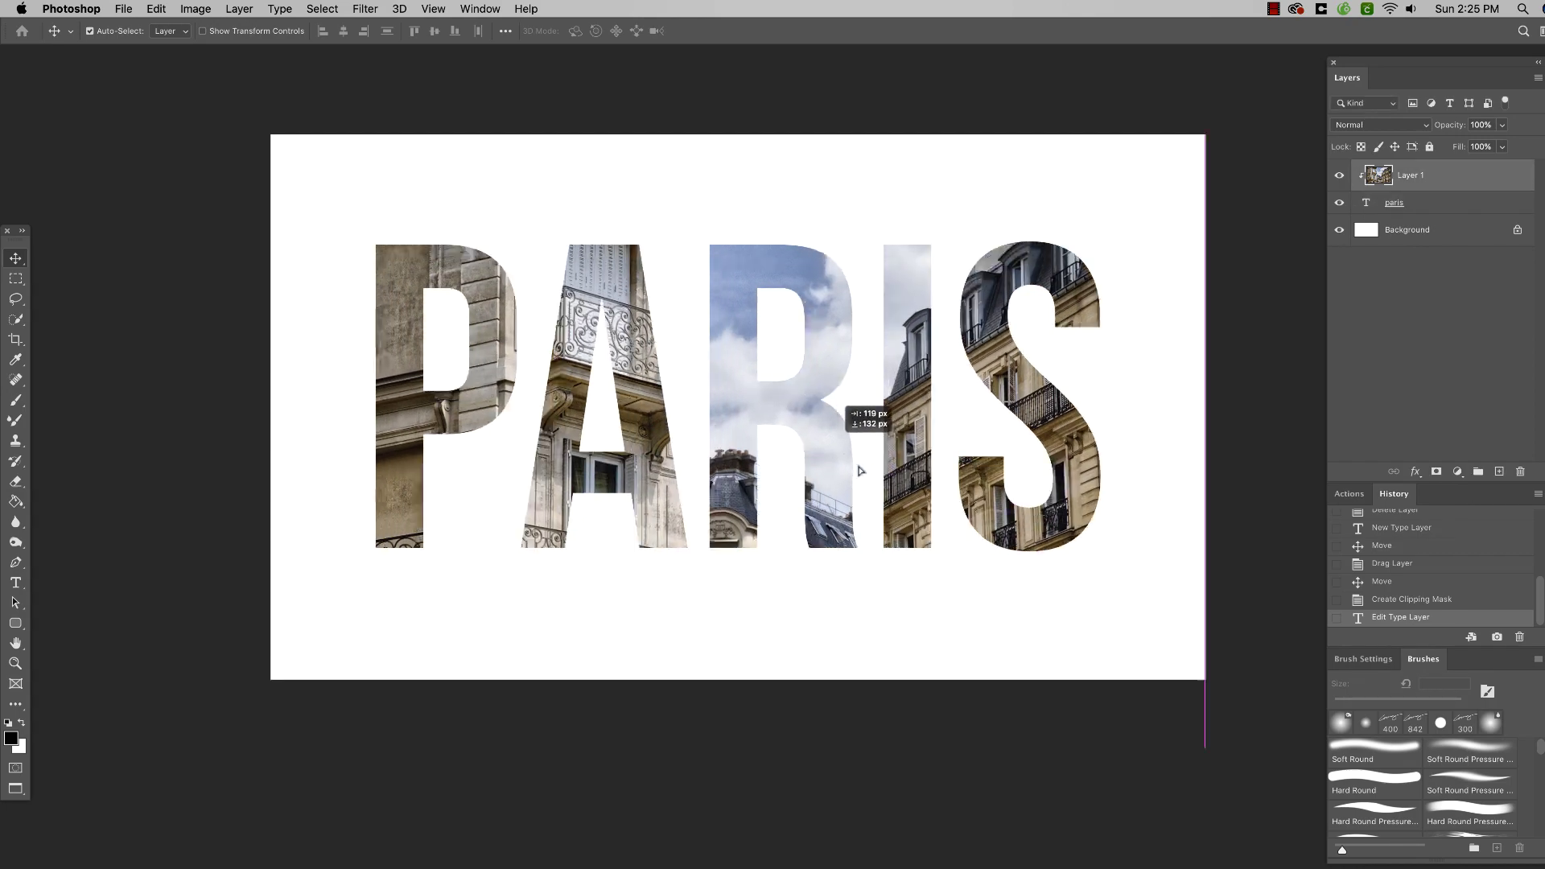
# - Drag the photo so balconies and facades fill the letters, then select the paris layer
pyautogui.moveTo(797, 408); pyautogui.dragTo(910, 408)
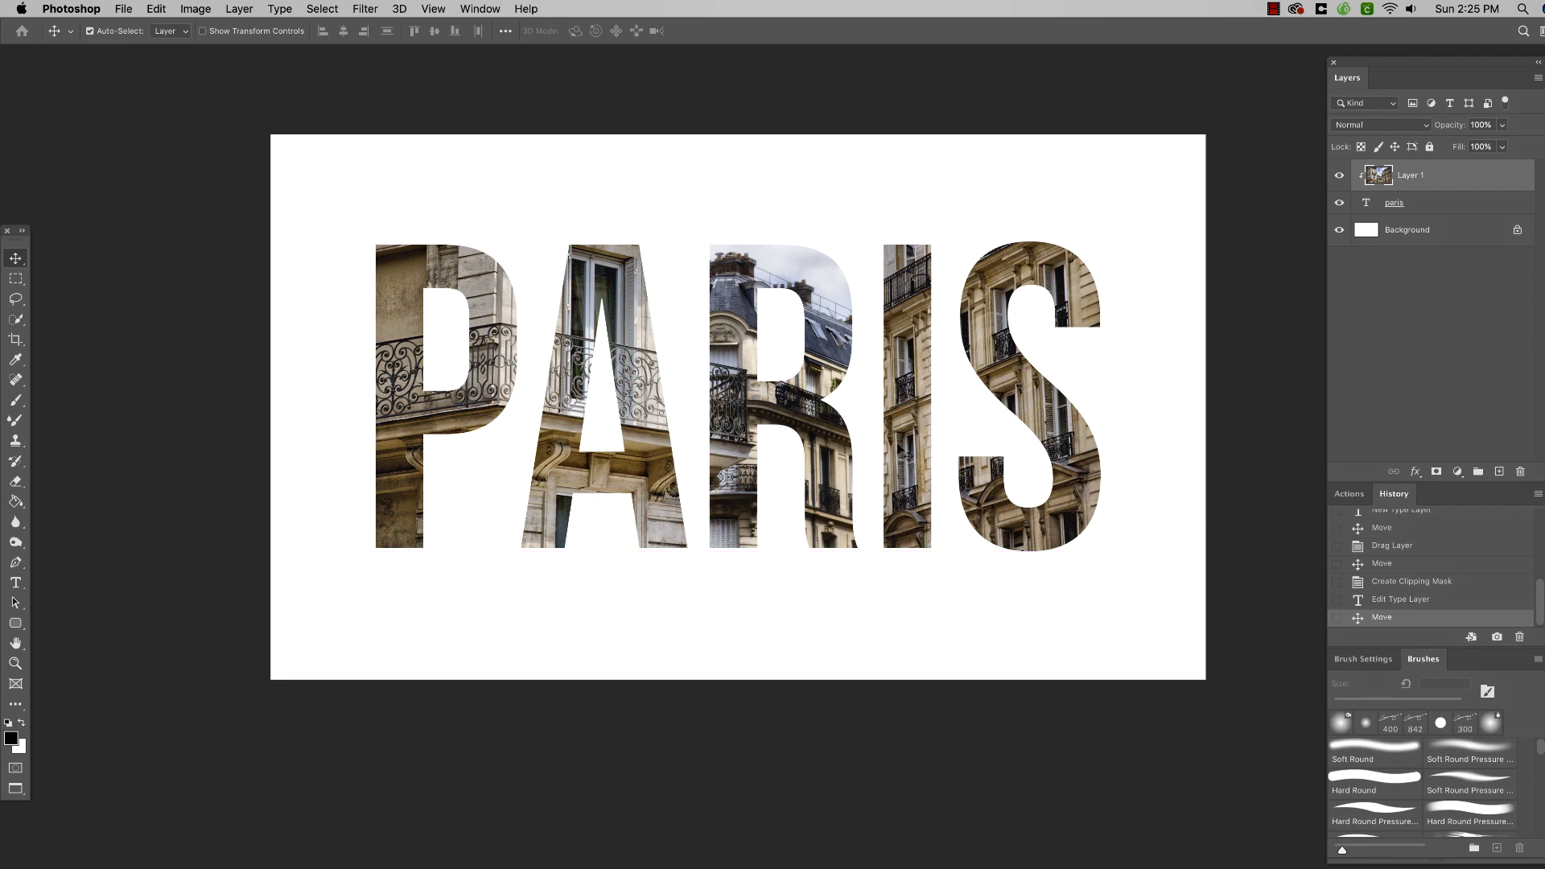
pyautogui.click(1429, 210)
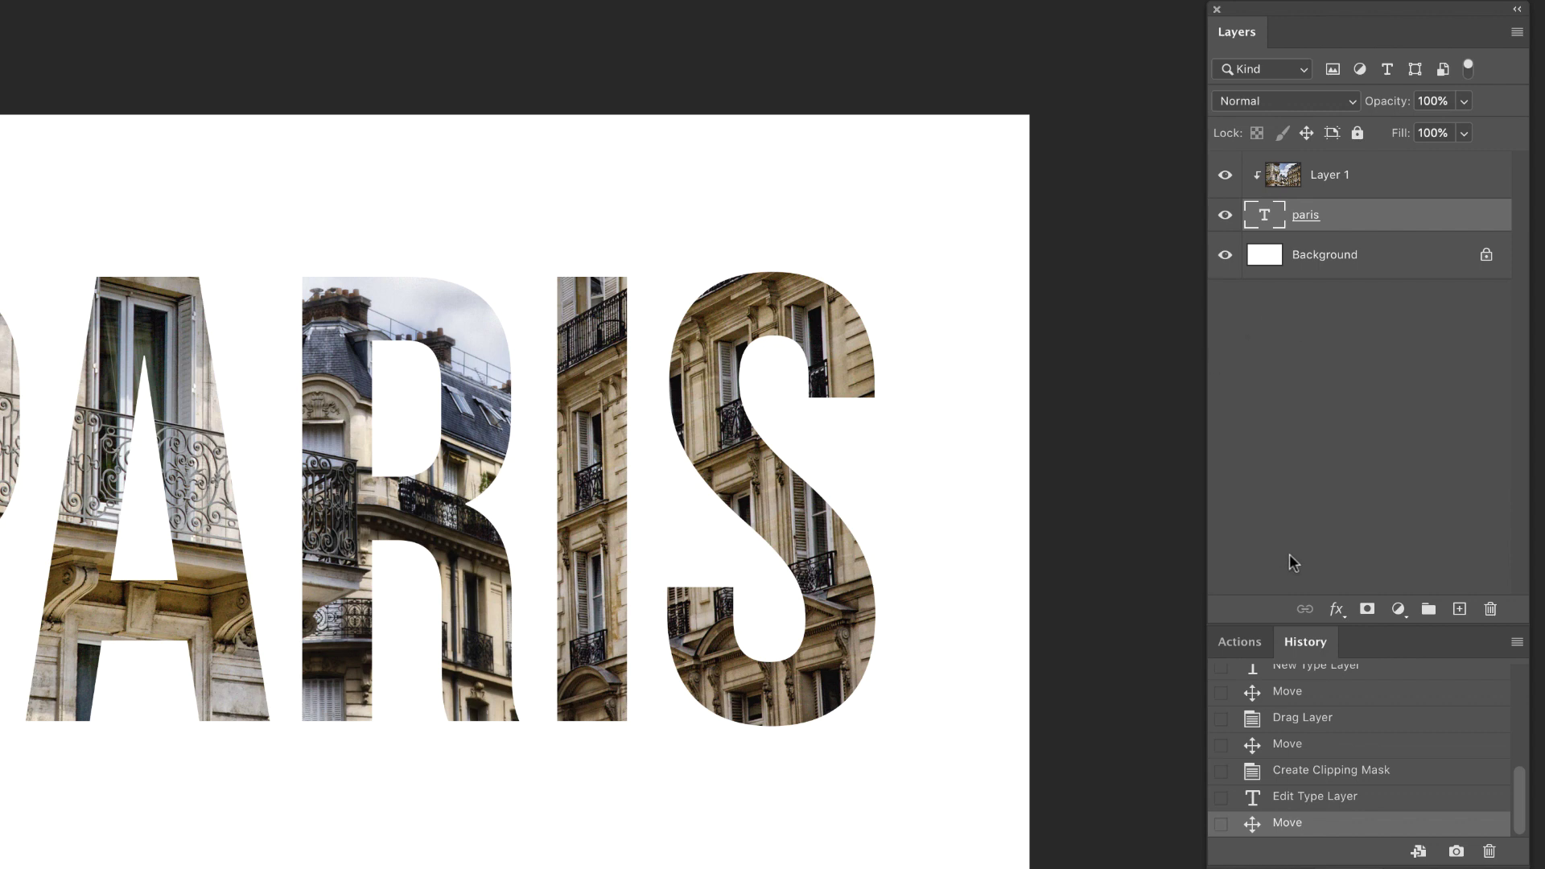
# - Add a drop shadow to paris: 131° angle, 78% opacity, 15 px distance, 19% spread, 6 px size
pyautogui.click(1336, 611)
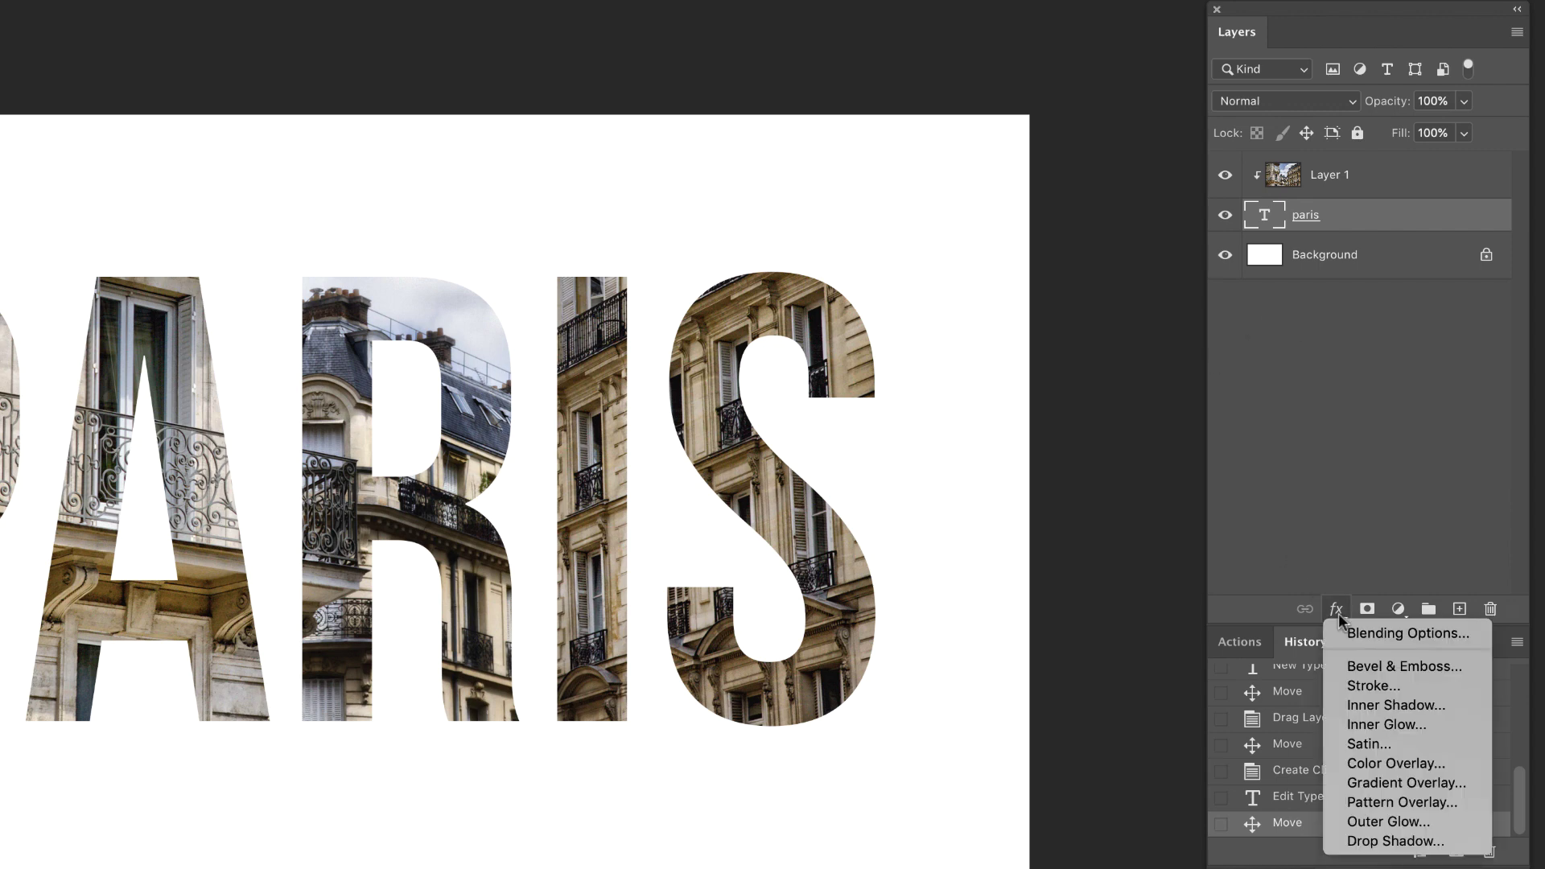
pyautogui.click(1393, 841)
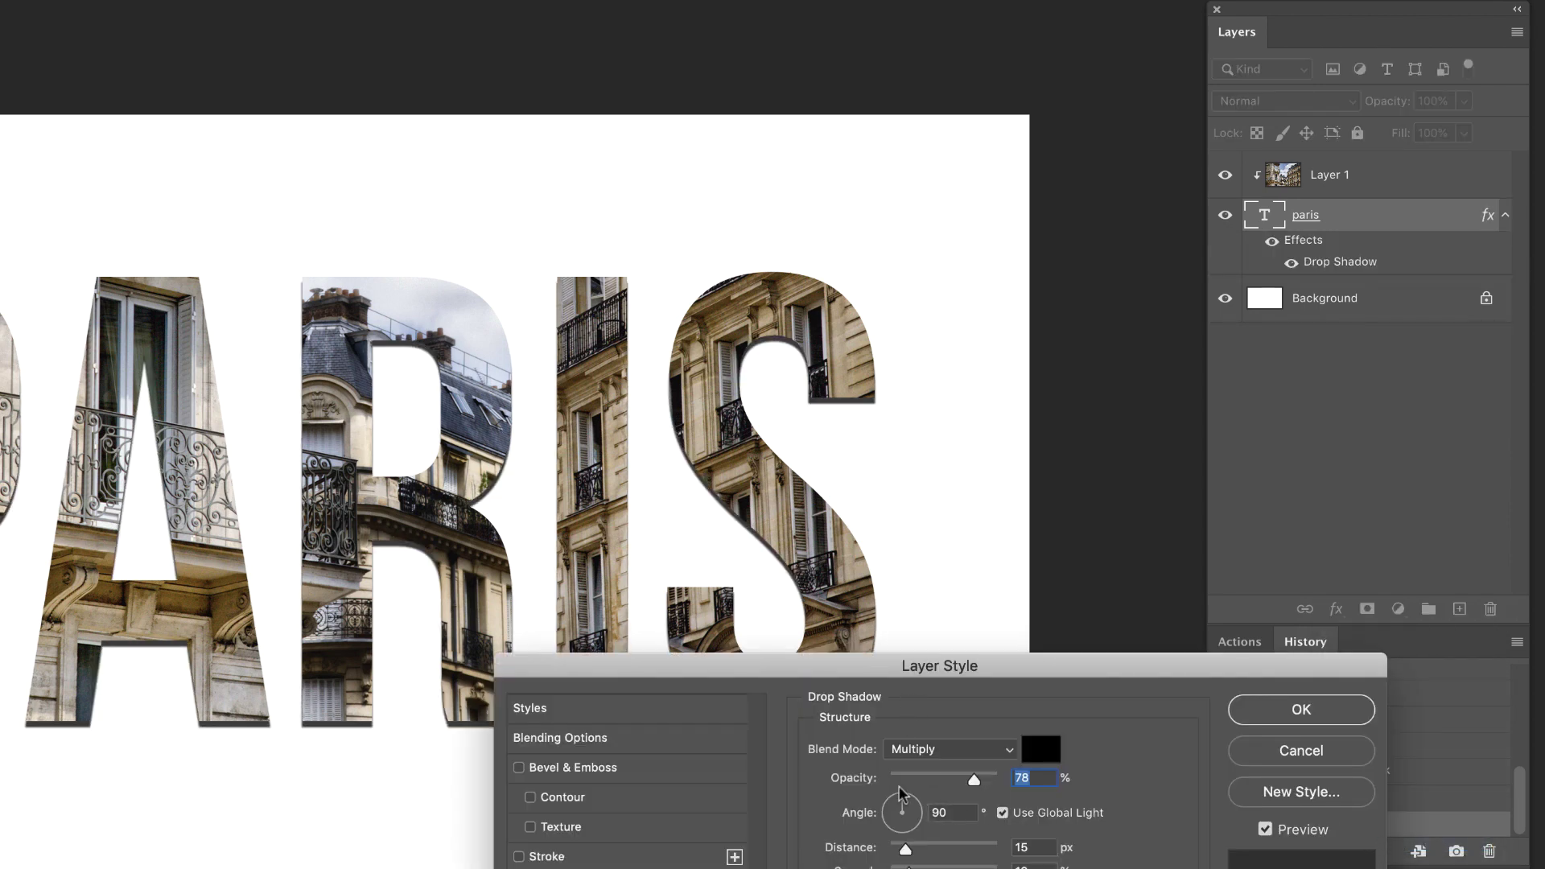
pyautogui.moveTo(899, 795); pyautogui.dragTo(886, 792)
pyautogui.moveTo(939, 667); pyautogui.dragTo(1034, 563)
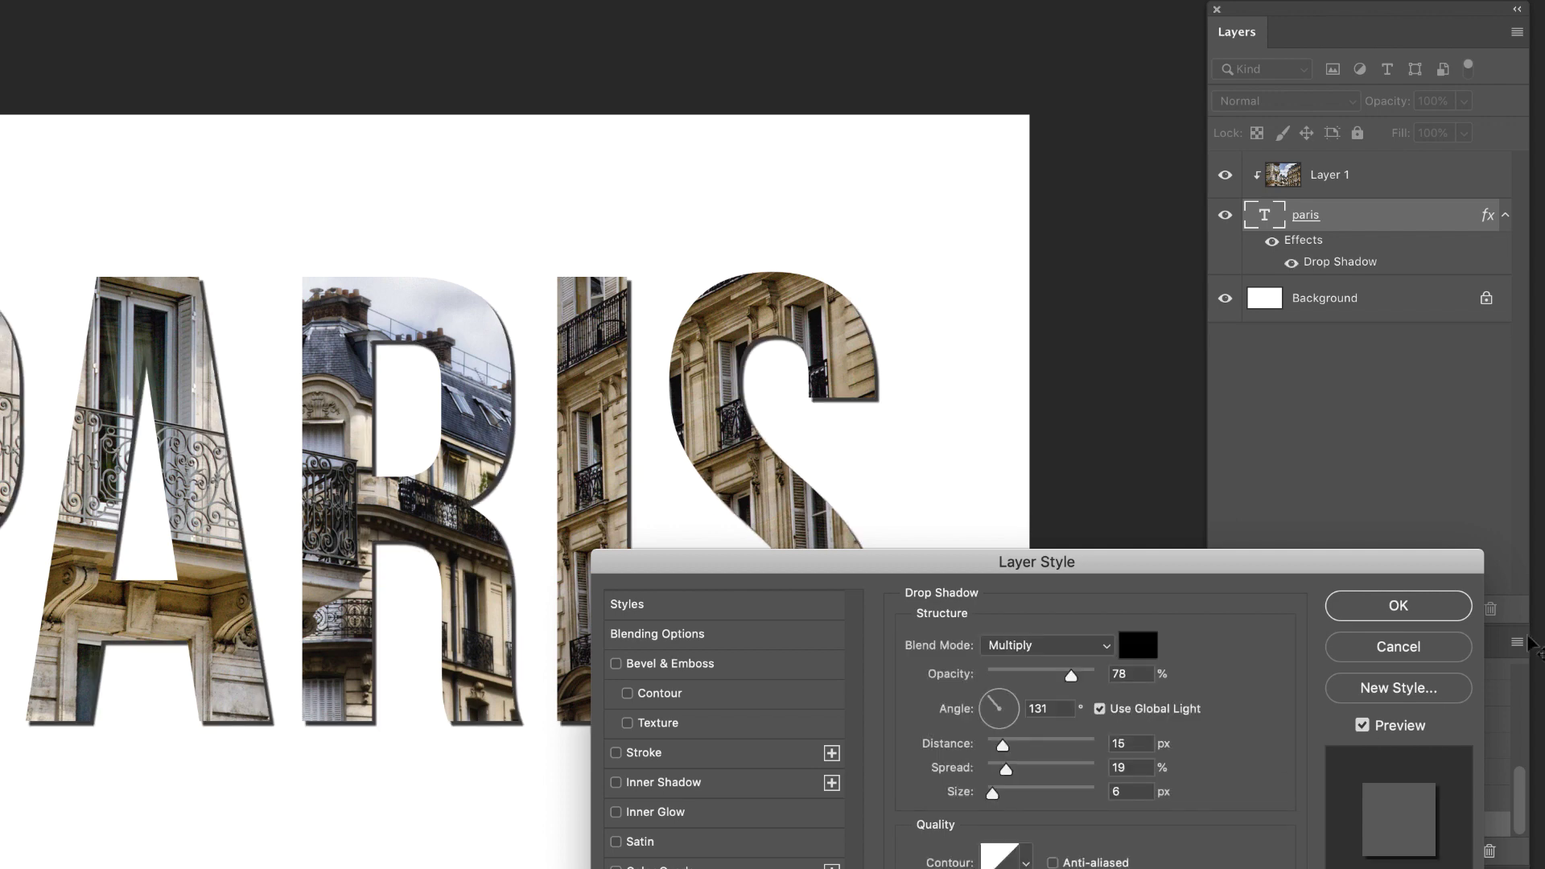
pyautogui.click(1433, 609)
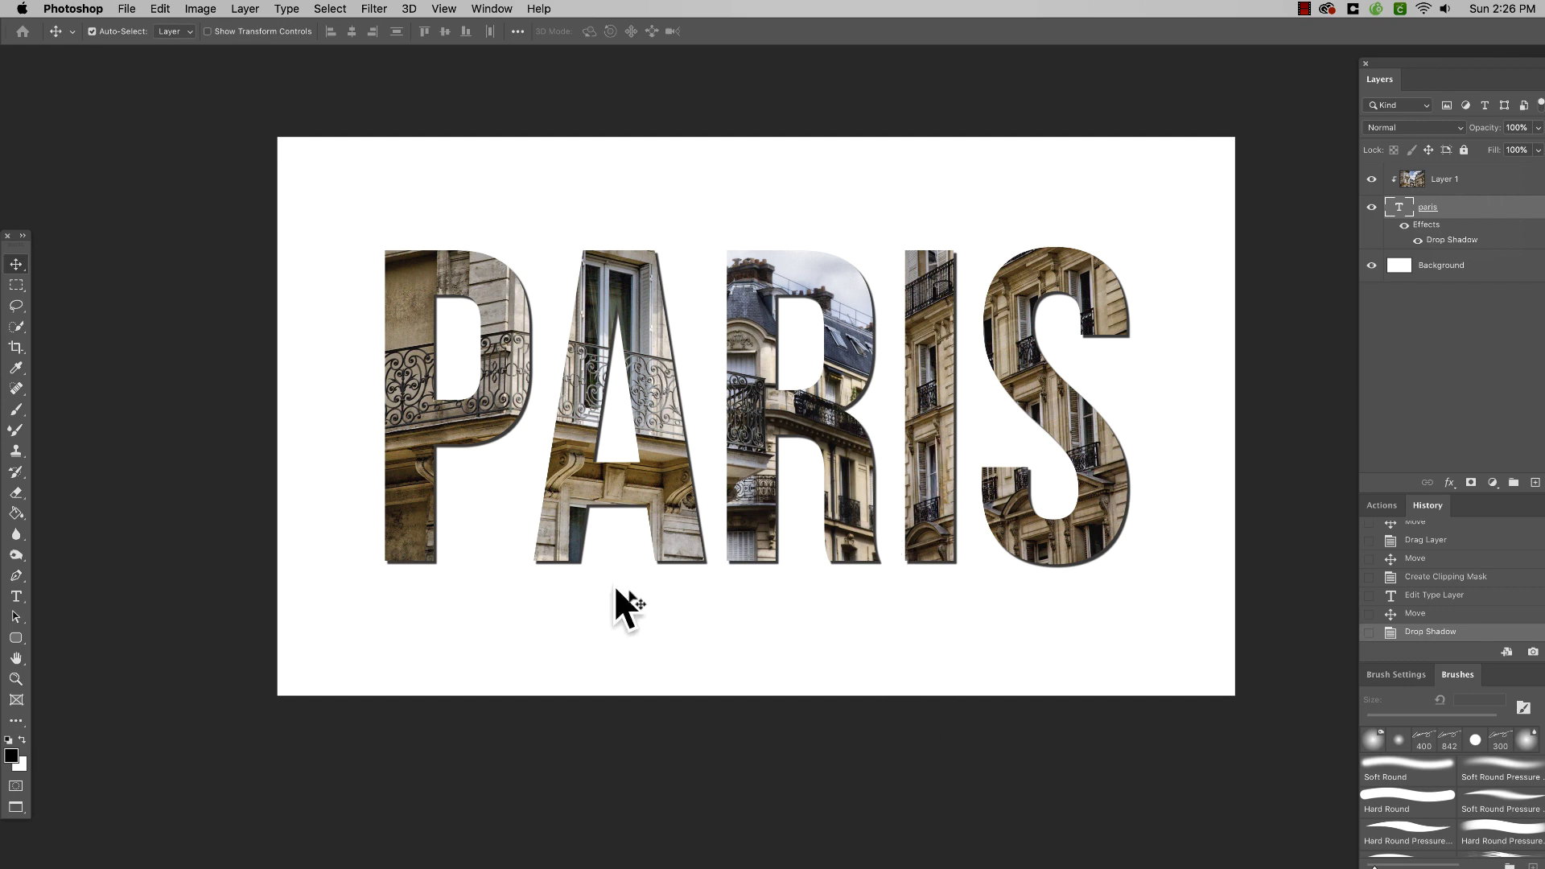
# - Slide the photo down in the letters, then link Layer 1 with paris and move both lower right
pyautogui.click(931, 483)
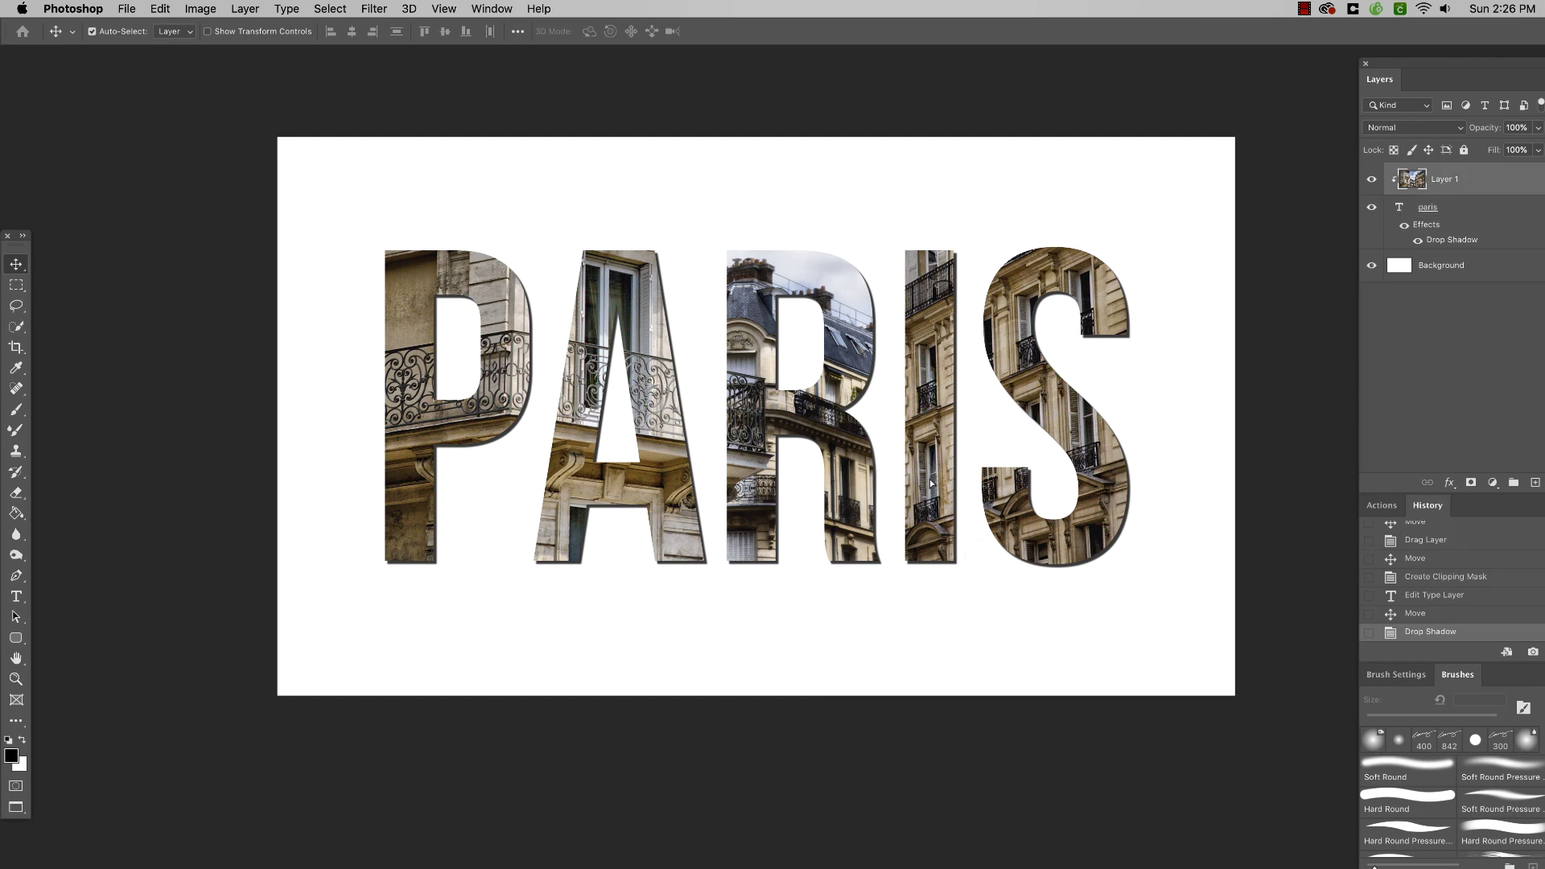
pyautogui.moveTo(931, 483); pyautogui.dragTo(932, 642)
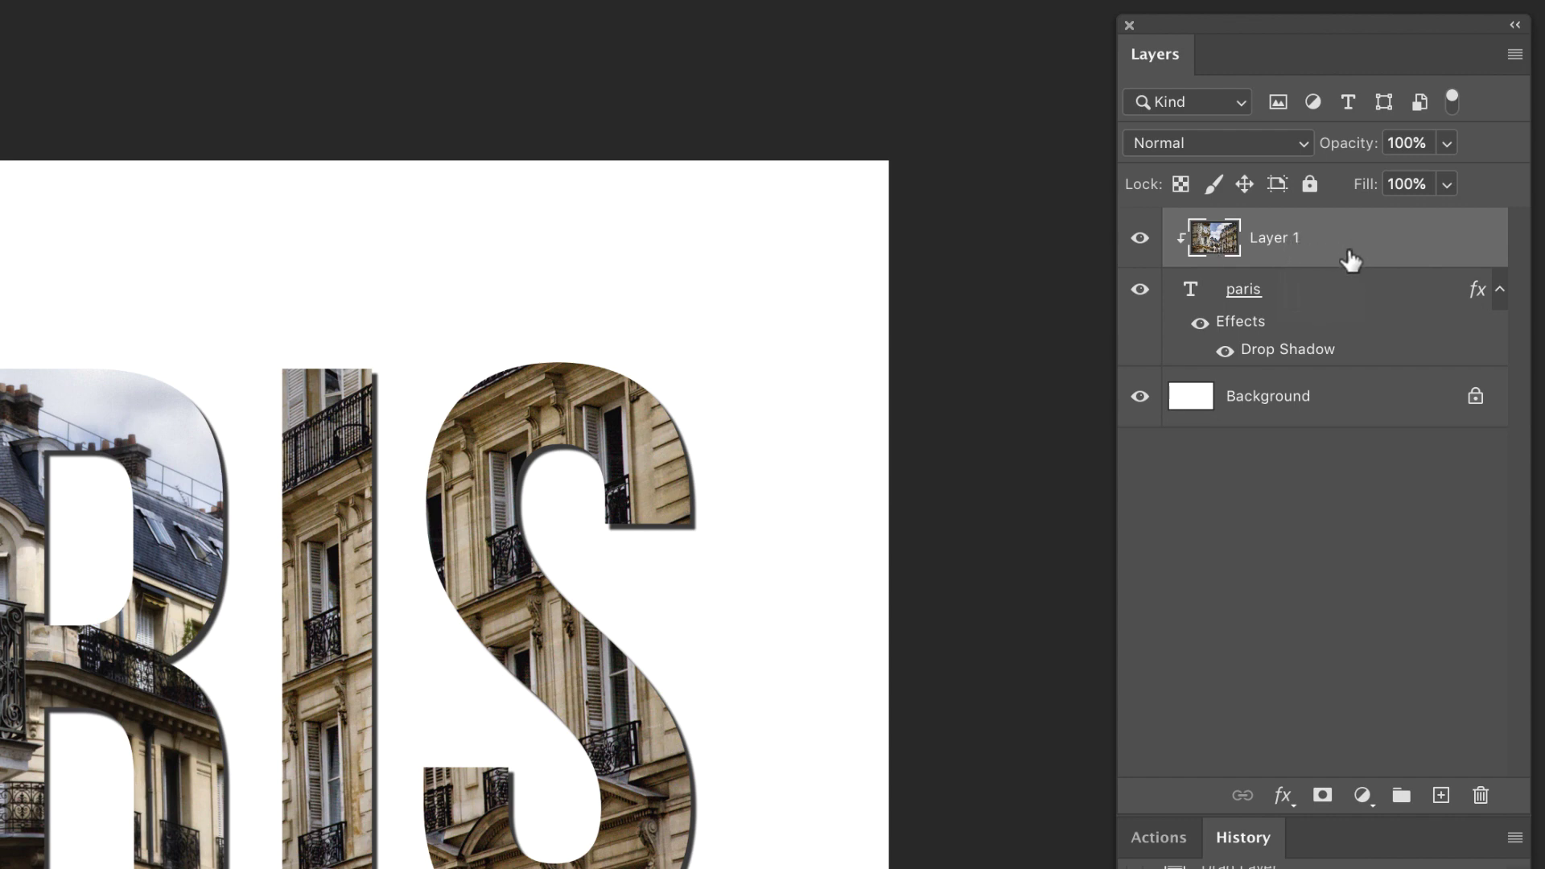
pyautogui.keyDown('shift'); pyautogui.click(1326, 294); pyautogui.keyUp('shift')
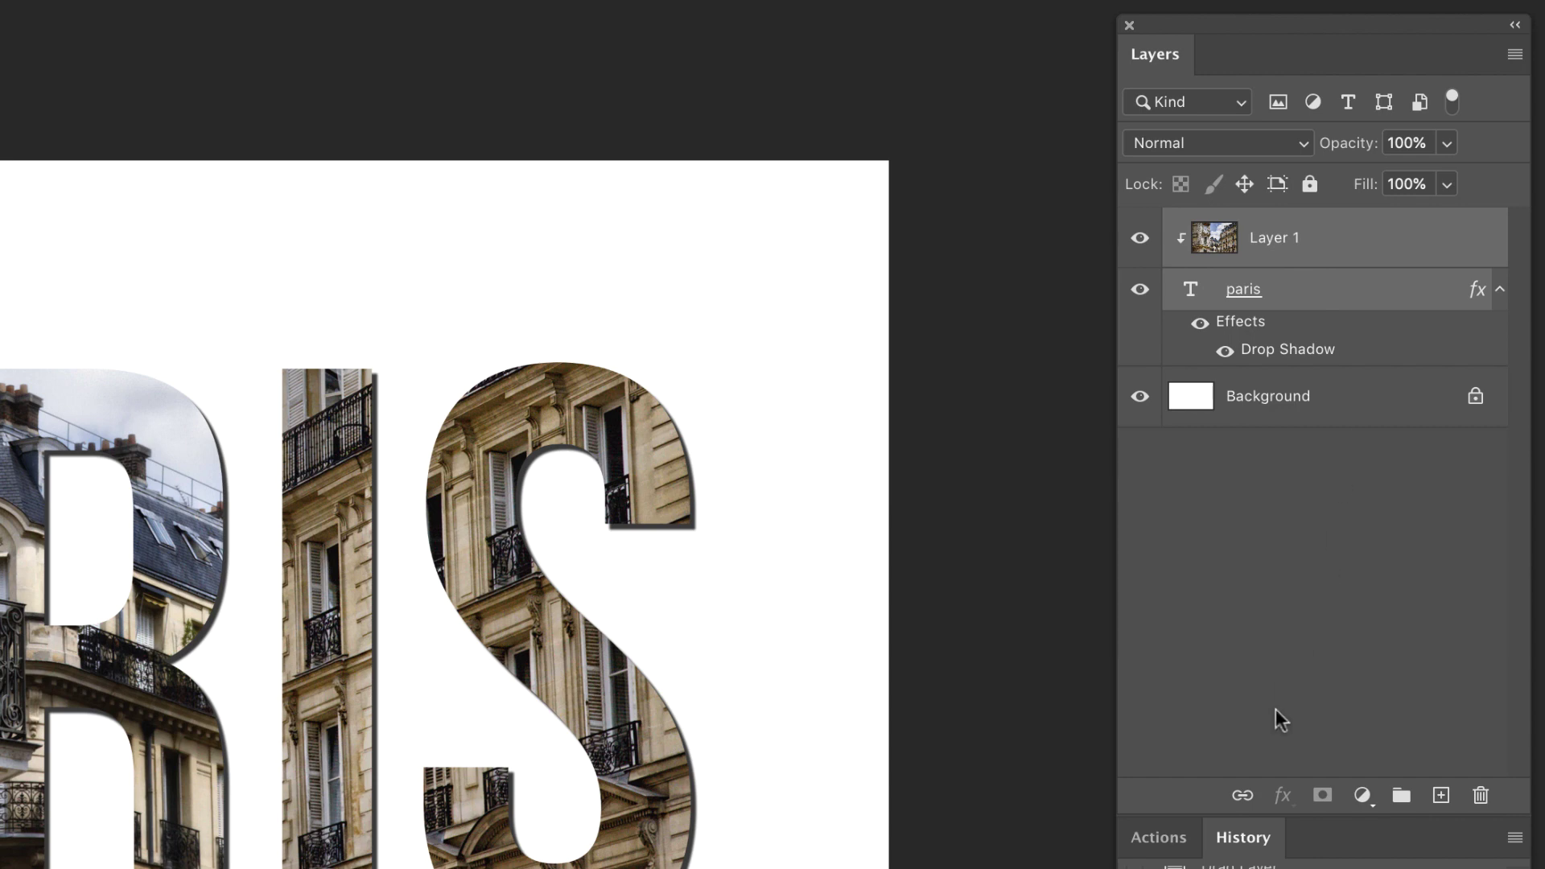
pyautogui.click(1243, 799)
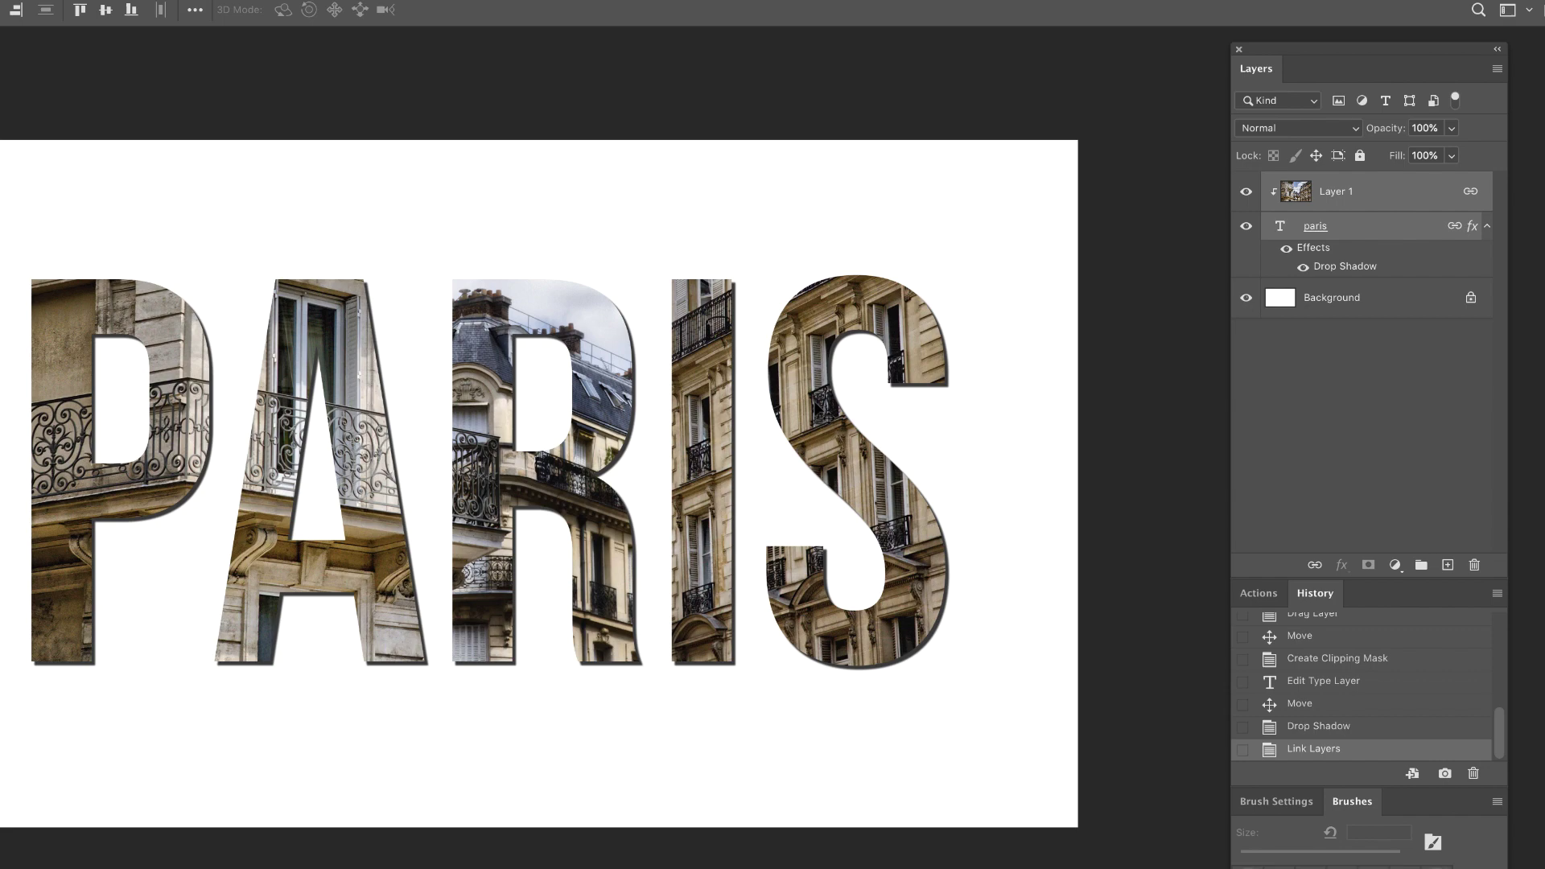
pyautogui.moveTo(480, 503); pyautogui.dragTo(407, 480)
pyautogui.moveTo(925, 338); pyautogui.dragTo(1030, 437)
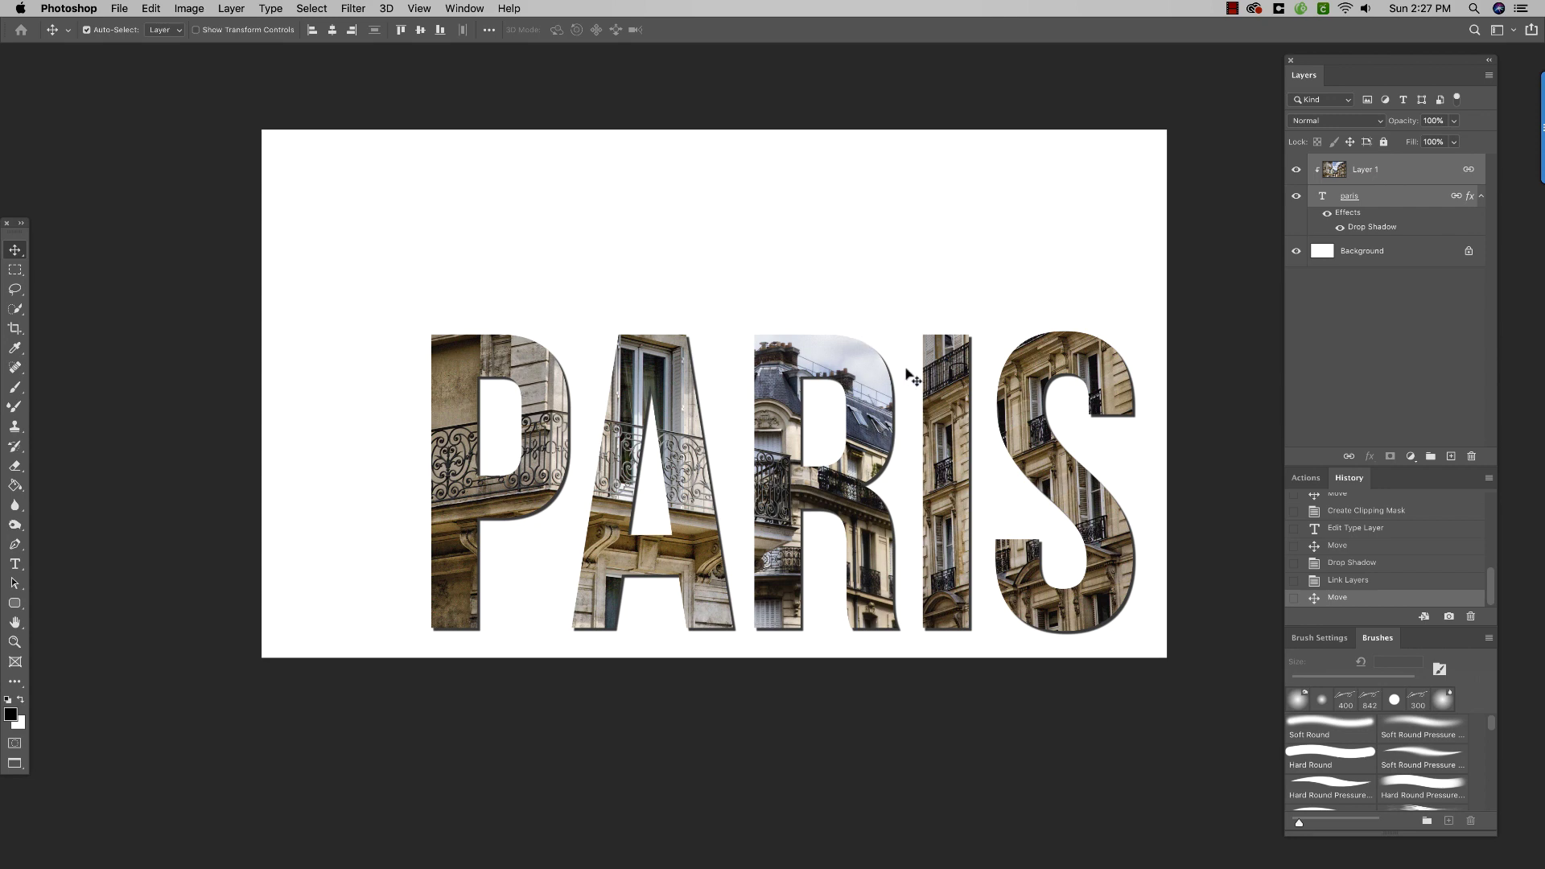
# - Unlink Layer 1 from paris and nudge the photo alone inside the PARIS letters
pyautogui.click(1349, 456)
pyautogui.click(1400, 187)
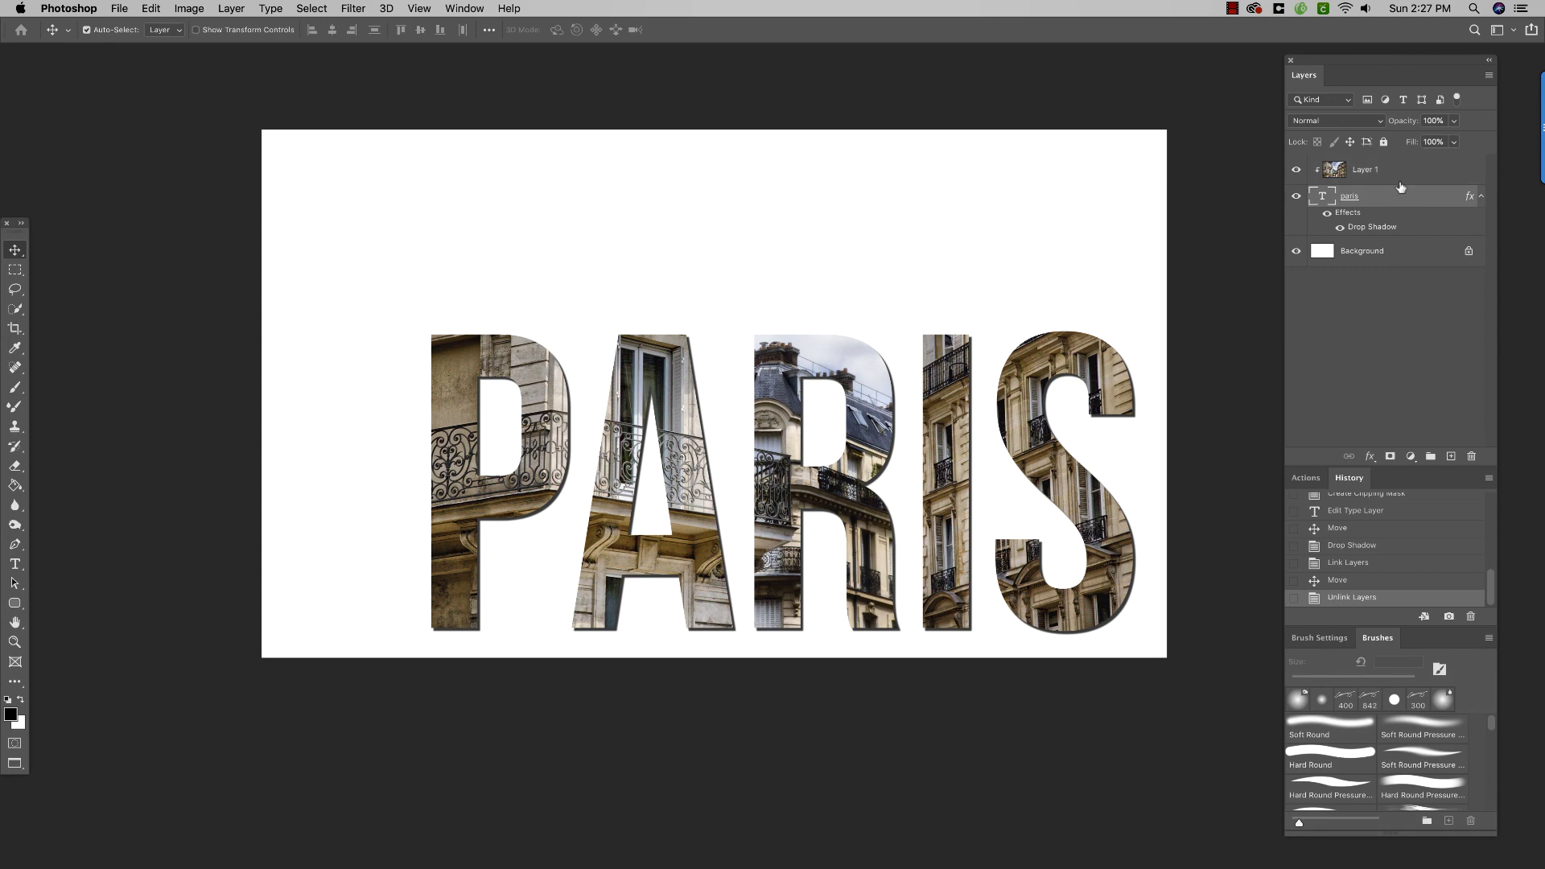
pyautogui.click(1400, 175)
pyautogui.moveTo(1028, 416); pyautogui.dragTo(1007, 433)
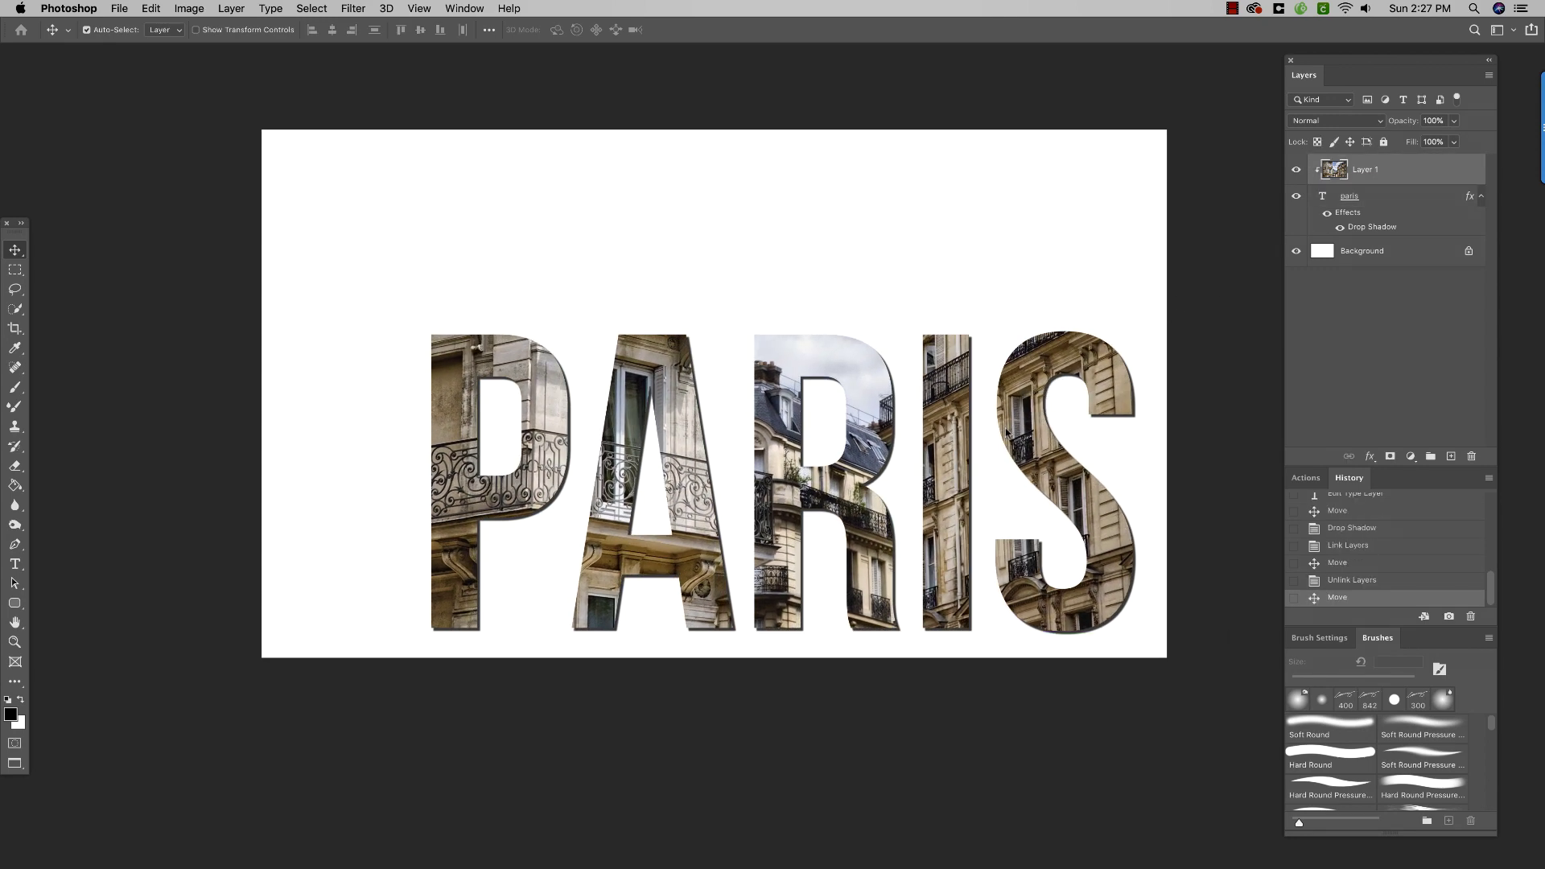